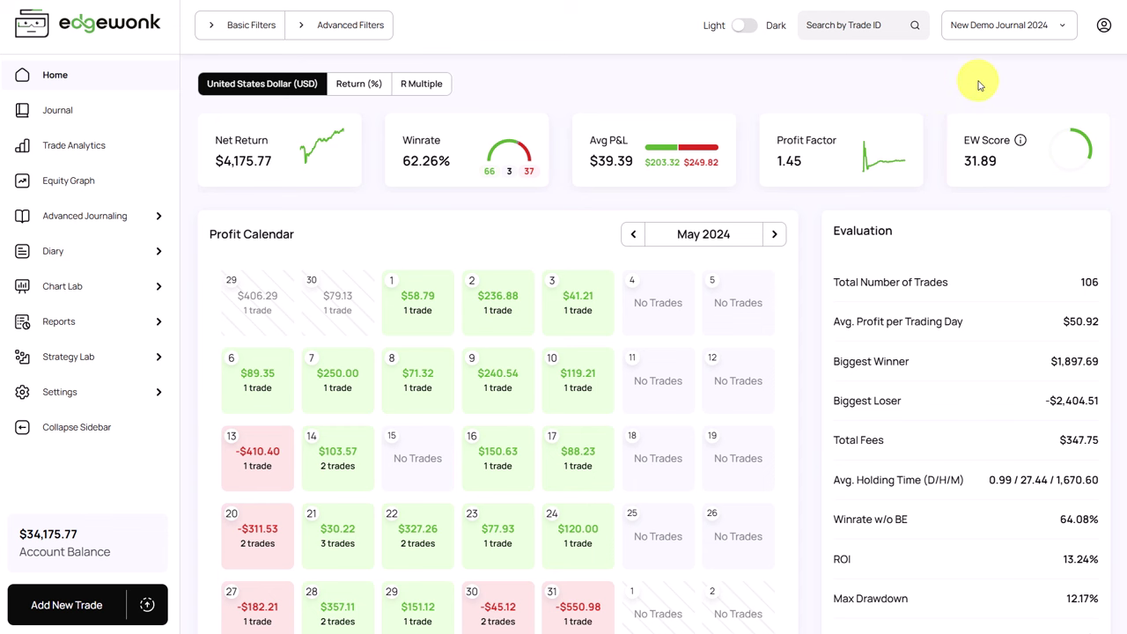
# In the journal list, cancel Add Journal and start copying New Demo Journal 2024.
pyautogui.click(969, 28)
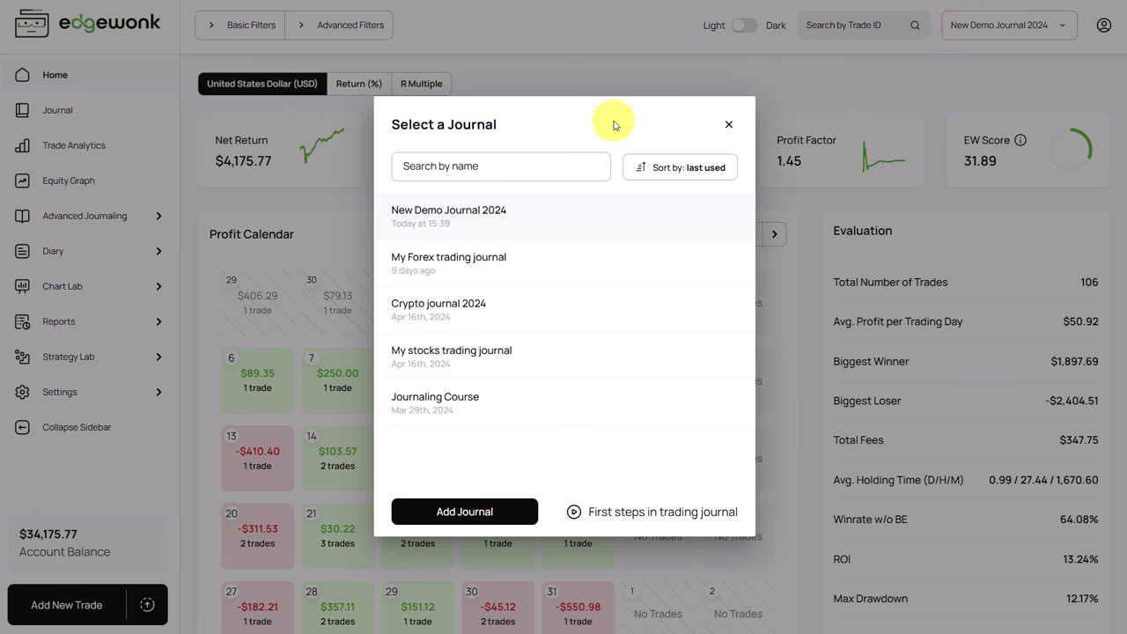
pyautogui.click(523, 520)
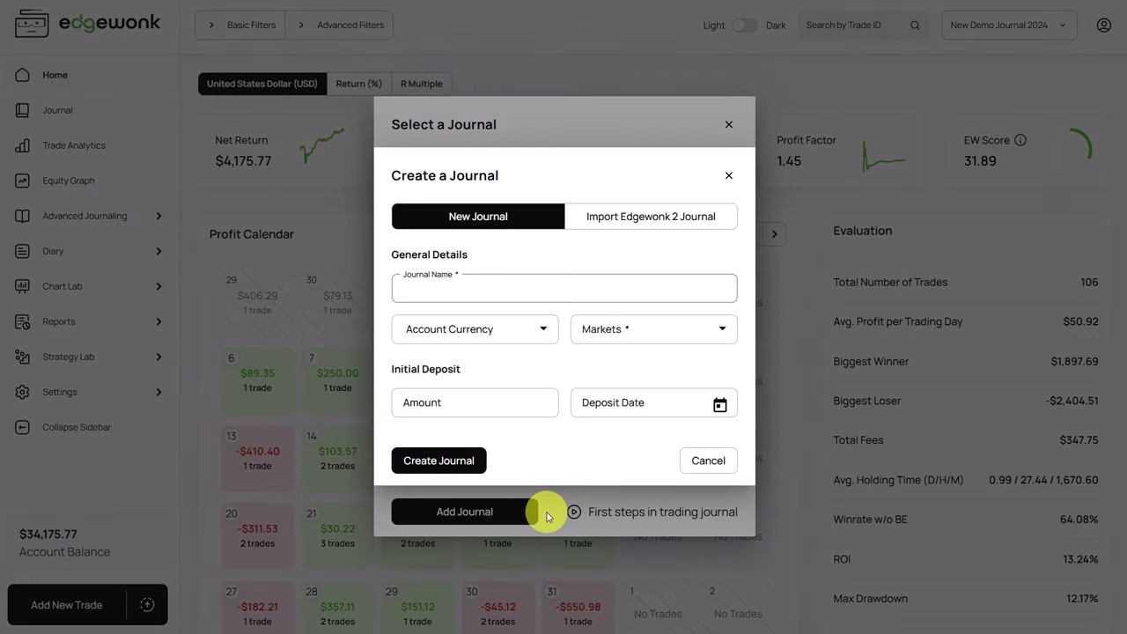
pyautogui.click(547, 516)
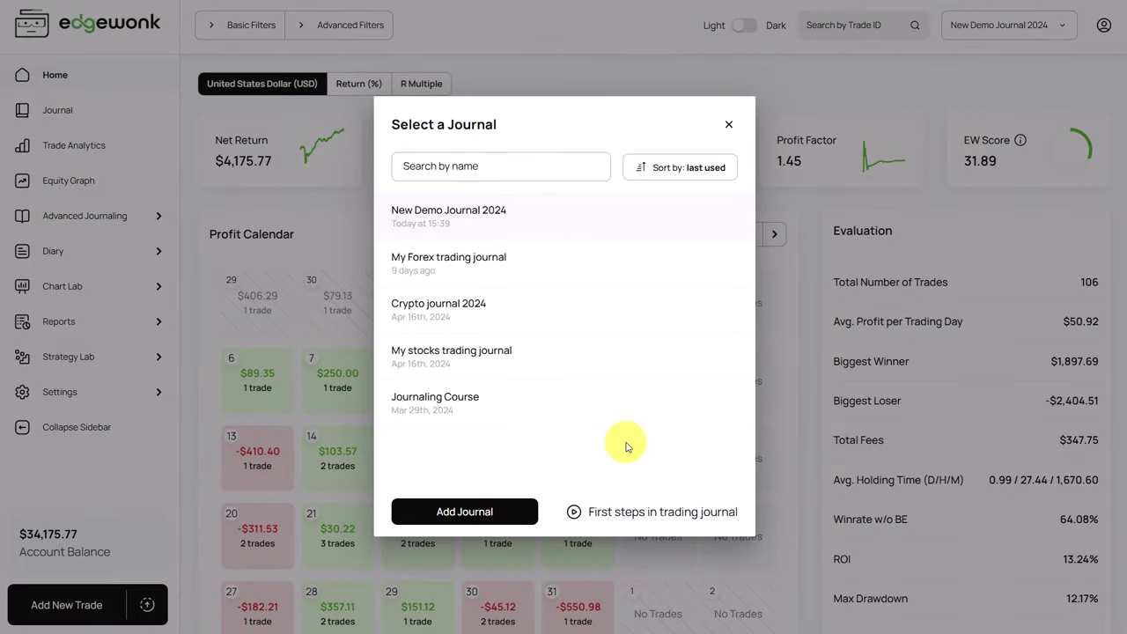
pyautogui.moveTo(655, 209)
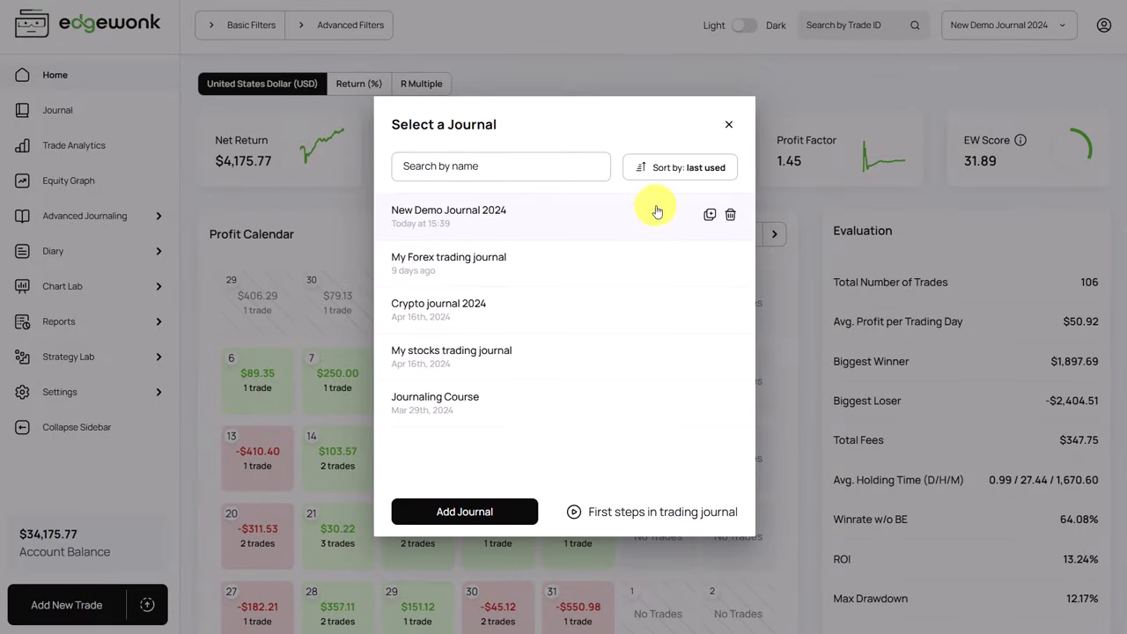
pyautogui.click(710, 218)
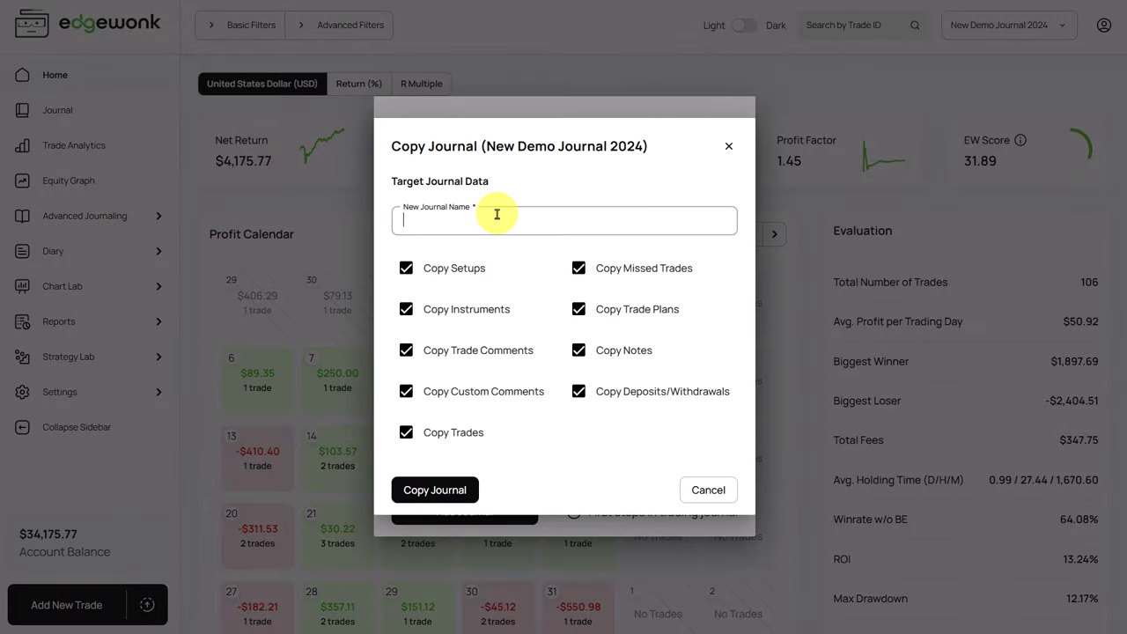
# Uncheck Trades, Missed Trades, Trade Plans, Notes and Deposits/Withdrawals, then close Copy Journal without copying.
pyautogui.click(540, 273)
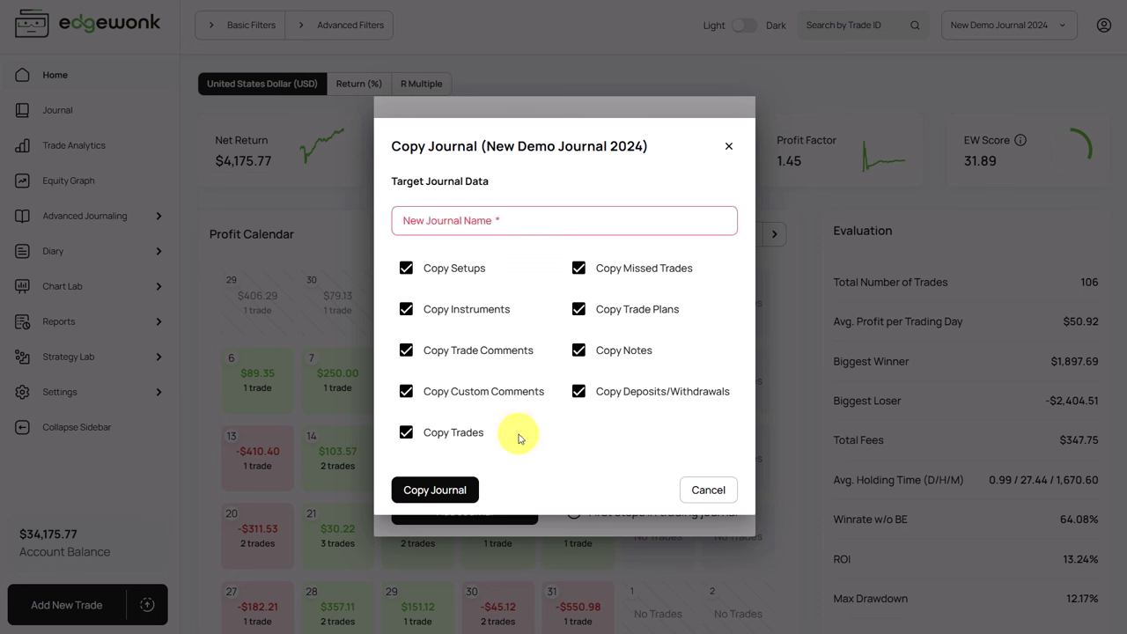
pyautogui.click(466, 436)
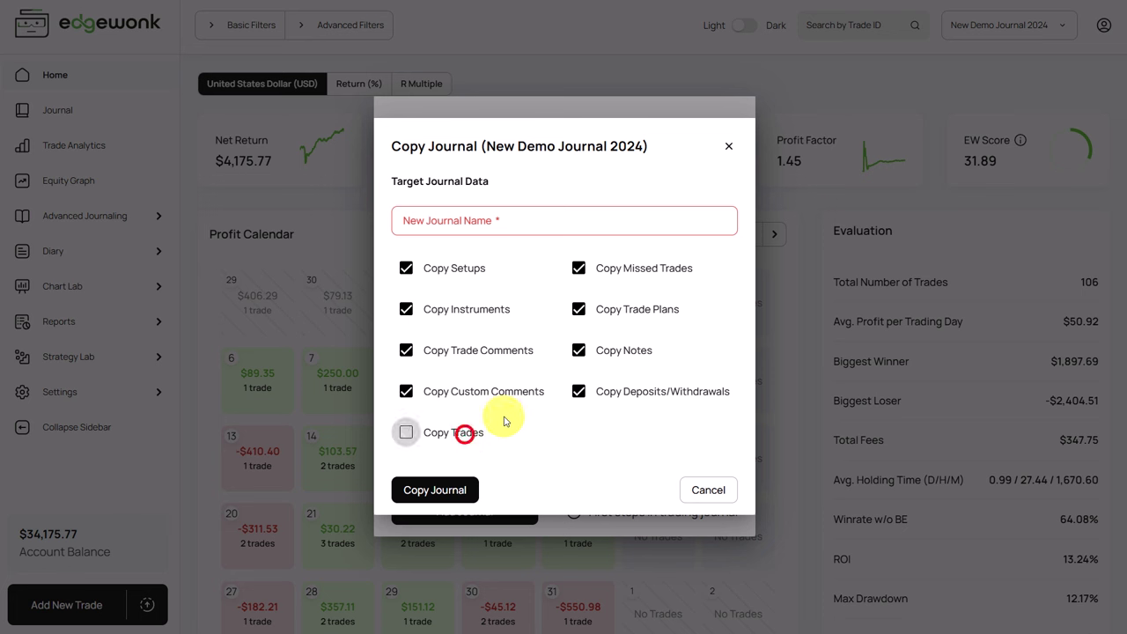
pyautogui.click(595, 267)
pyautogui.click(608, 308)
pyautogui.click(605, 350)
pyautogui.click(605, 391)
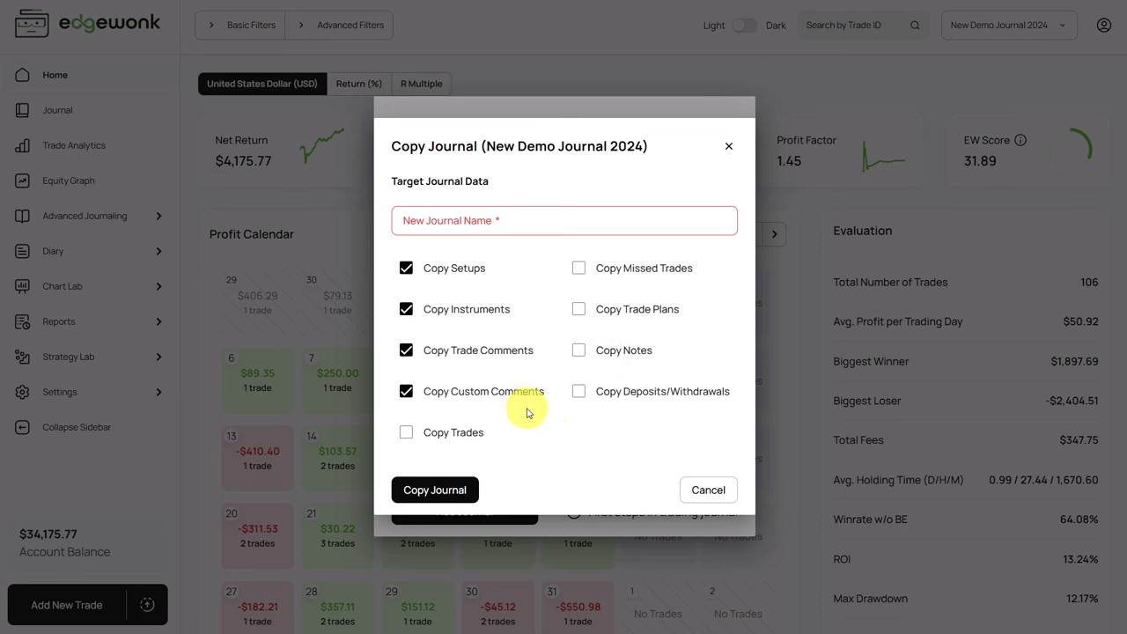
pyautogui.click(294, 189)
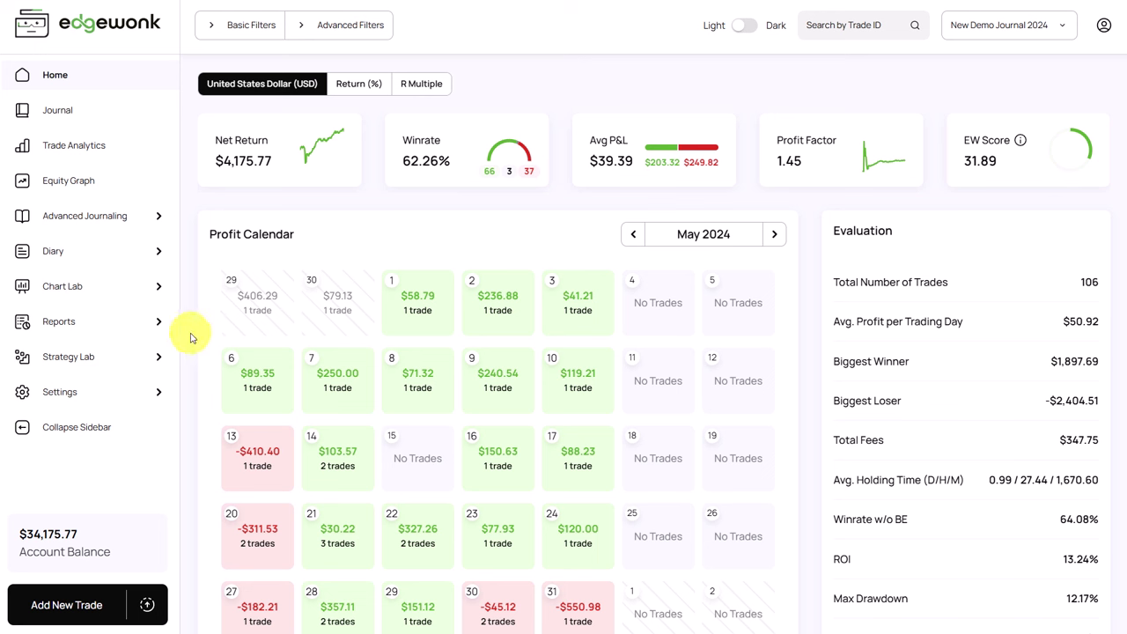
pyautogui.click(148, 607)
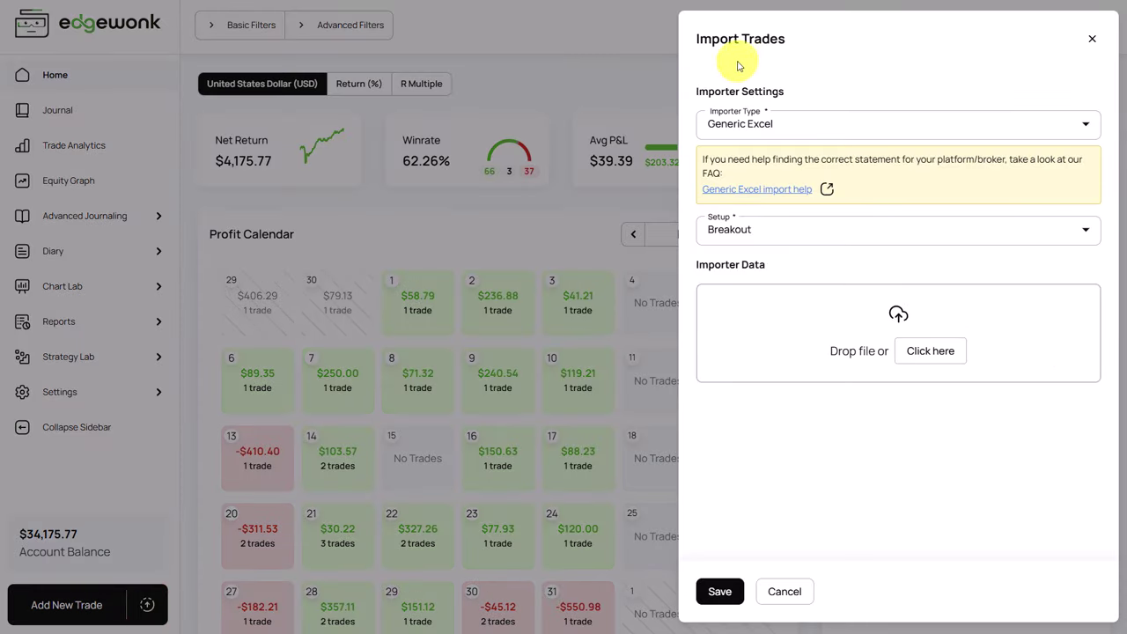
pyautogui.click(843, 124)
pyautogui.scroll(-3, 805, 229)
pyautogui.scroll(-5, 805, 229)
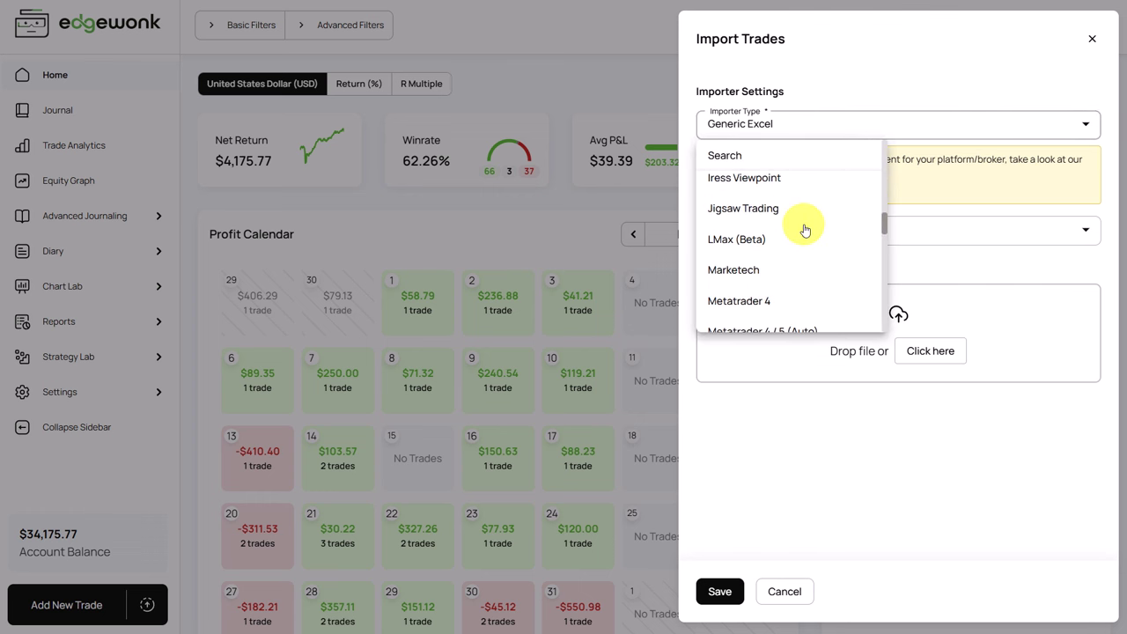
pyautogui.scroll(-6, 805, 229)
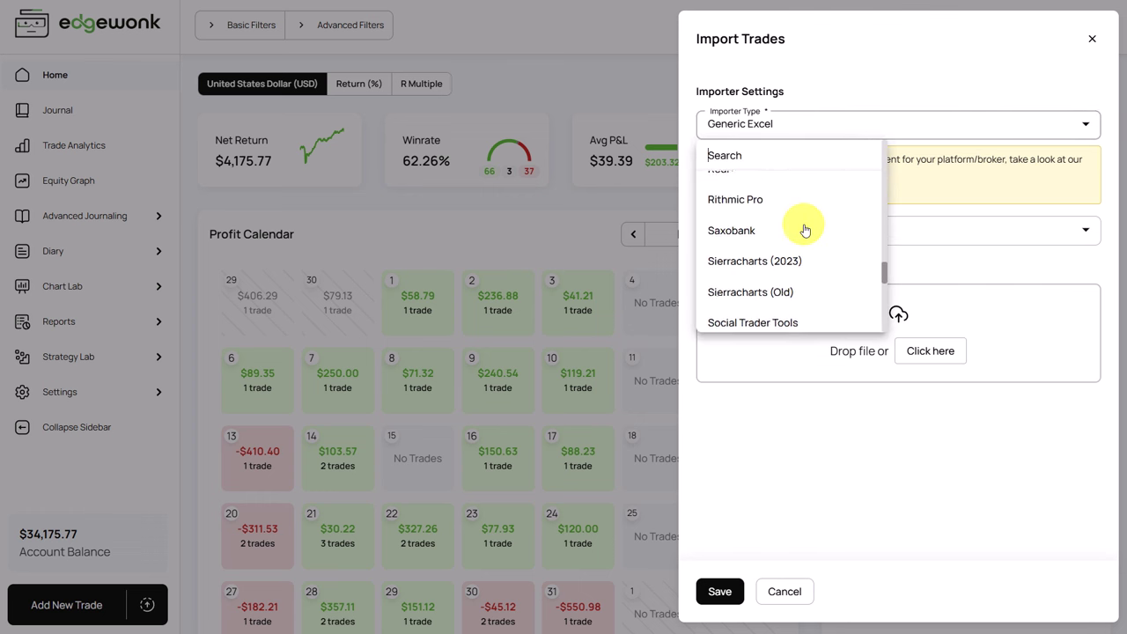
pyautogui.click(797, 216)
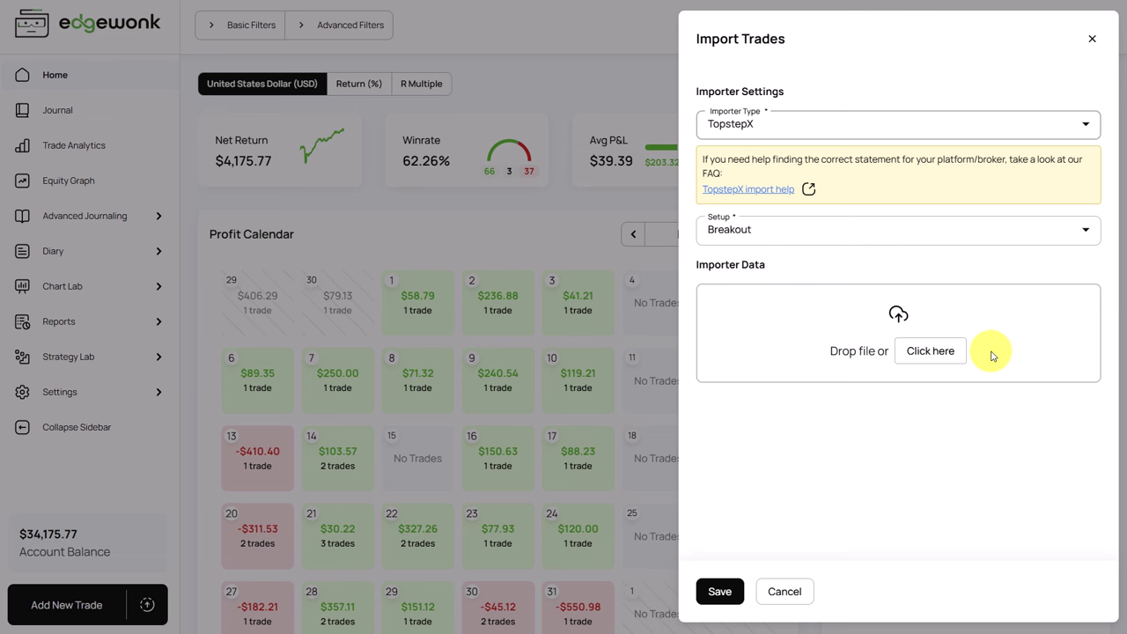
pyautogui.click(211, 124)
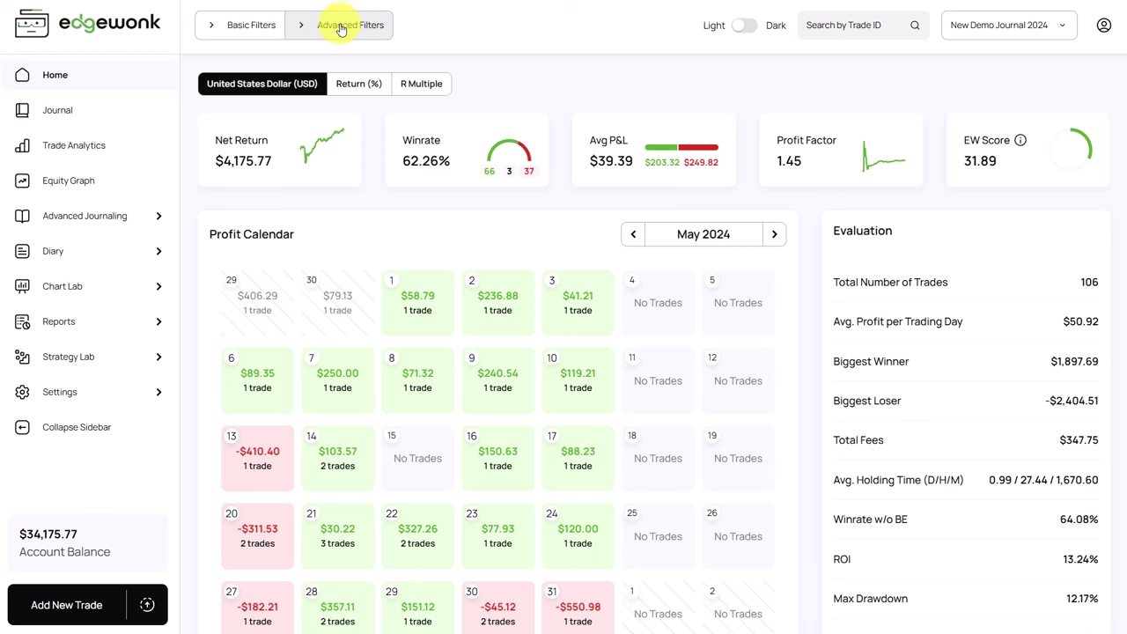
# Expand Basic Filters and look over the Outcome, Direction, Last Trades and Month choices unchanged.
pyautogui.click(278, 34)
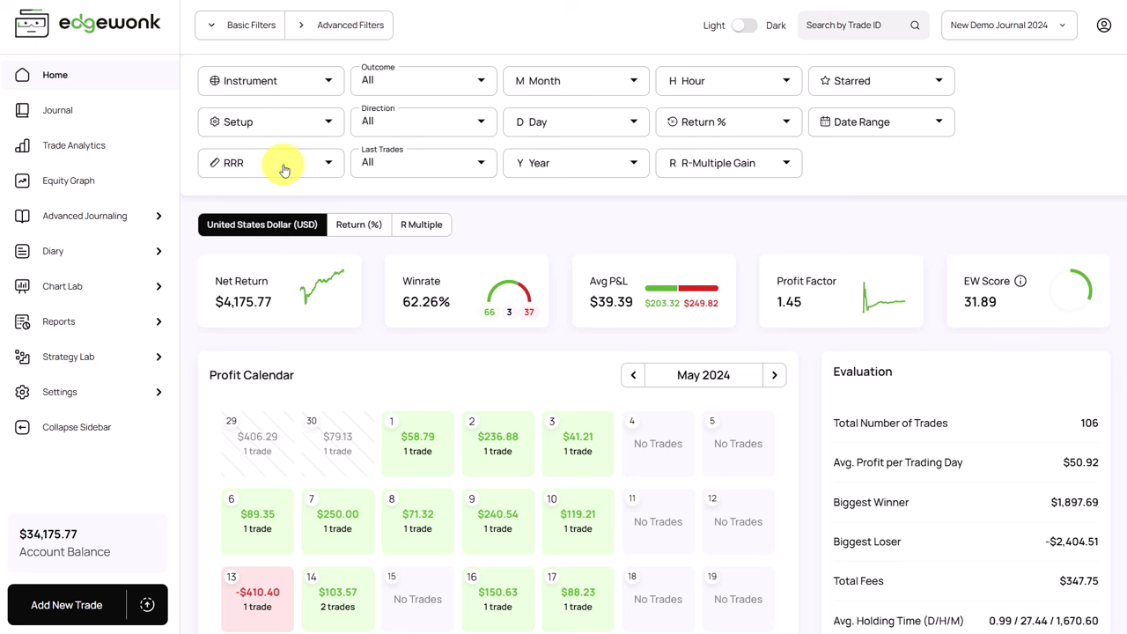
pyautogui.click(391, 89)
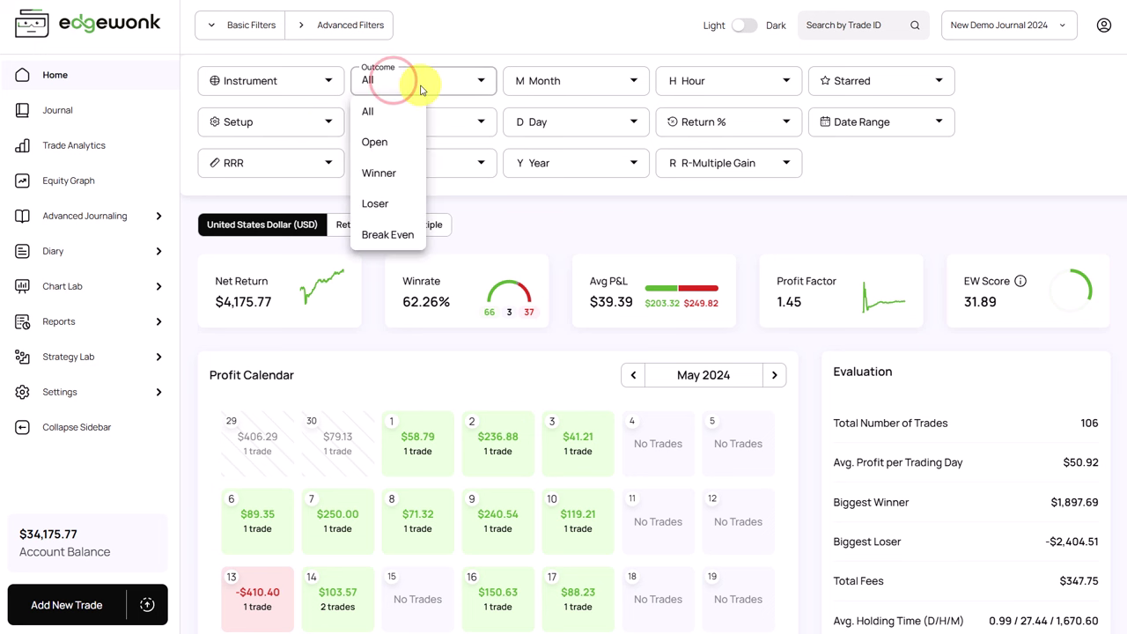
pyautogui.click(513, 203)
pyautogui.click(436, 123)
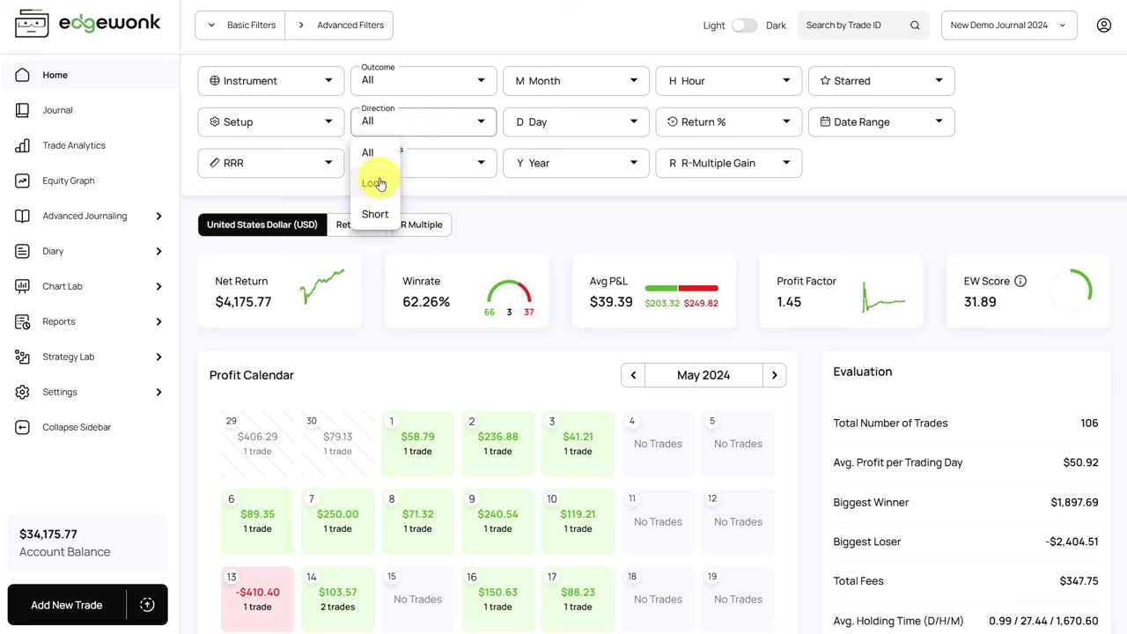
pyautogui.click(460, 192)
pyautogui.click(377, 172)
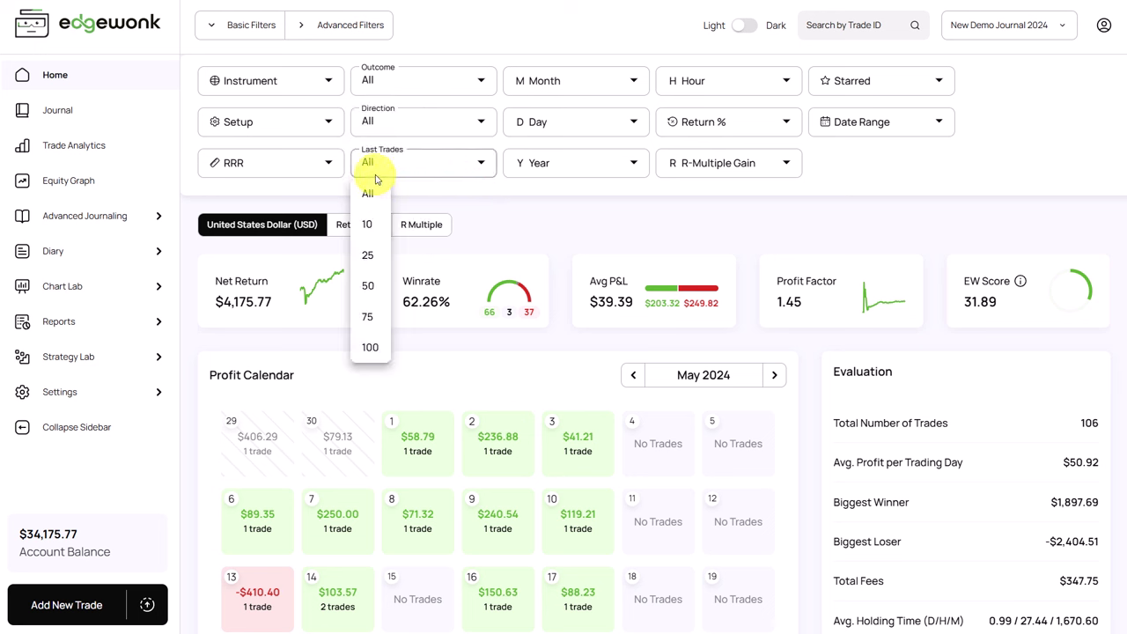
pyautogui.click(543, 171)
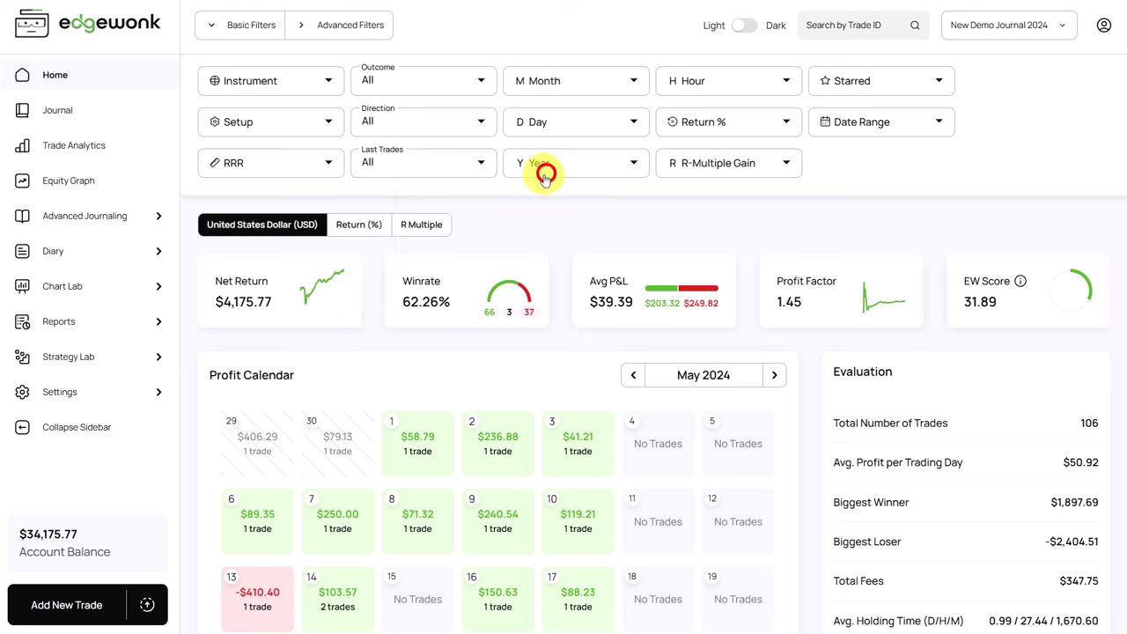
pyautogui.click(577, 86)
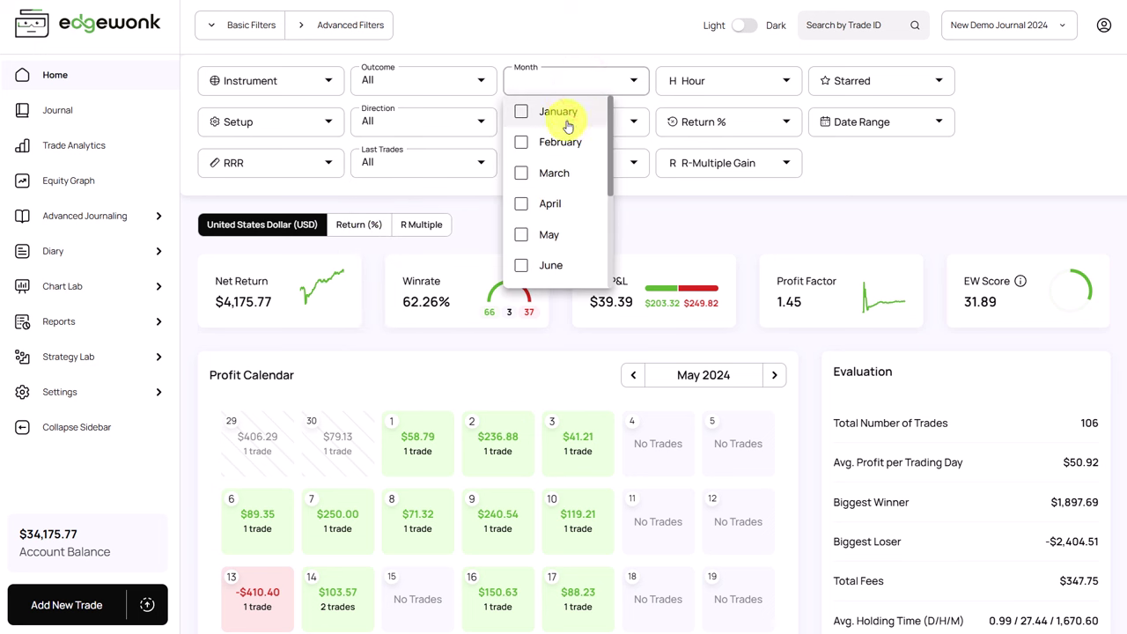
pyautogui.click(635, 143)
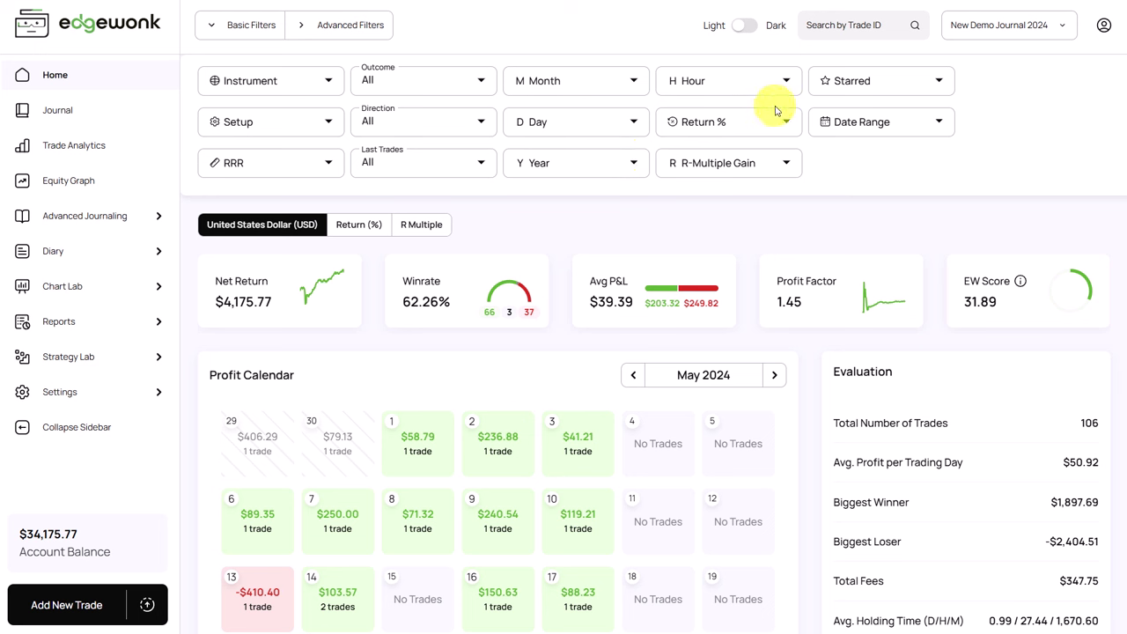
# Set the Date Range filter to Current Year, 2024-01-01 to 2024-06-05, and collapse the filters.
pyautogui.click(907, 127)
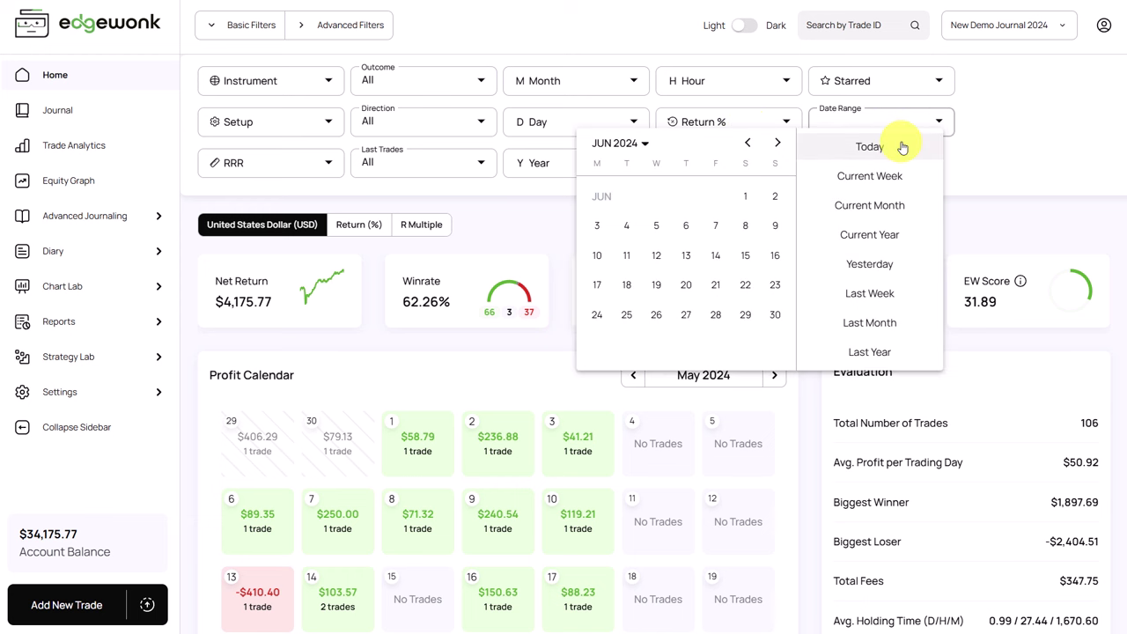
pyautogui.click(872, 234)
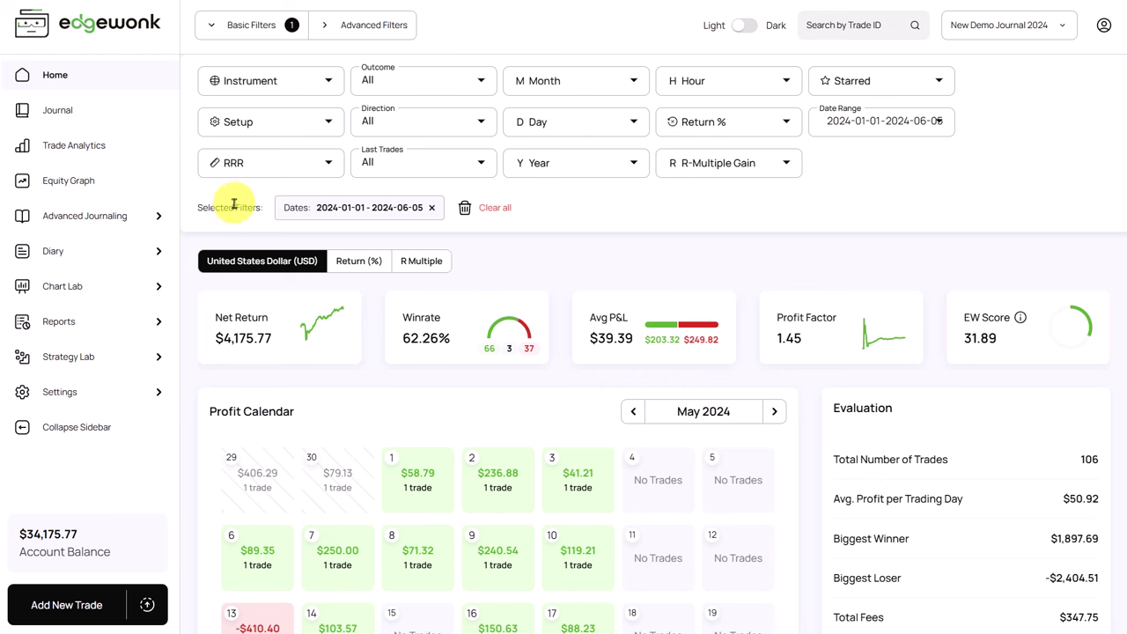
pyautogui.click(251, 24)
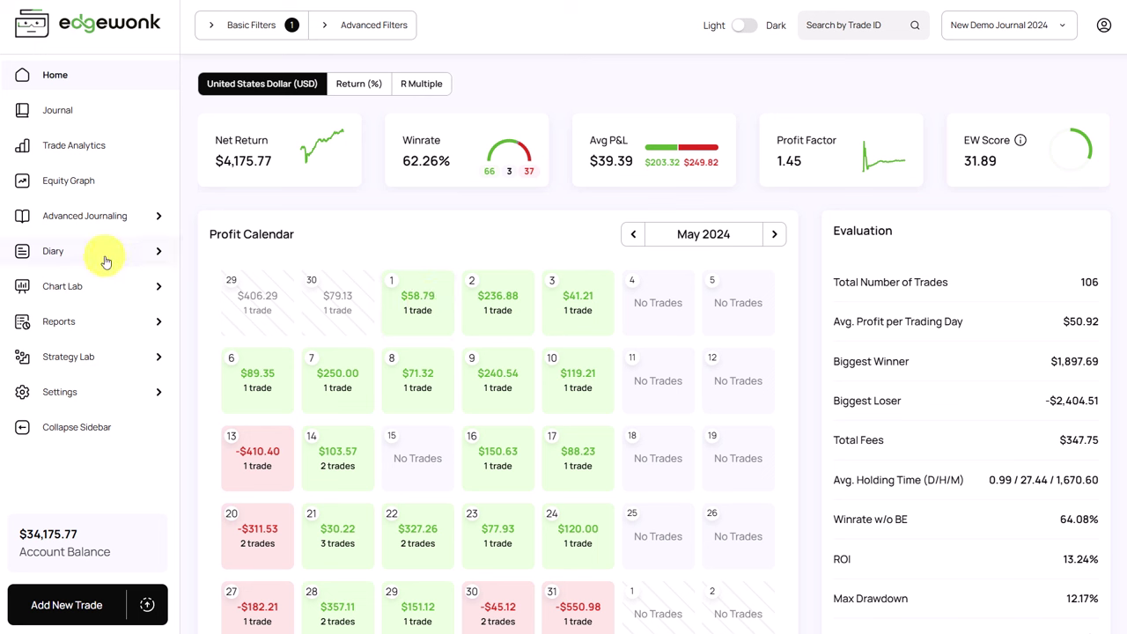
# View the Equity Graph and the Chart Lab's Drawdown, Efficiency and Exit Analysis charts.
pyautogui.click(104, 284)
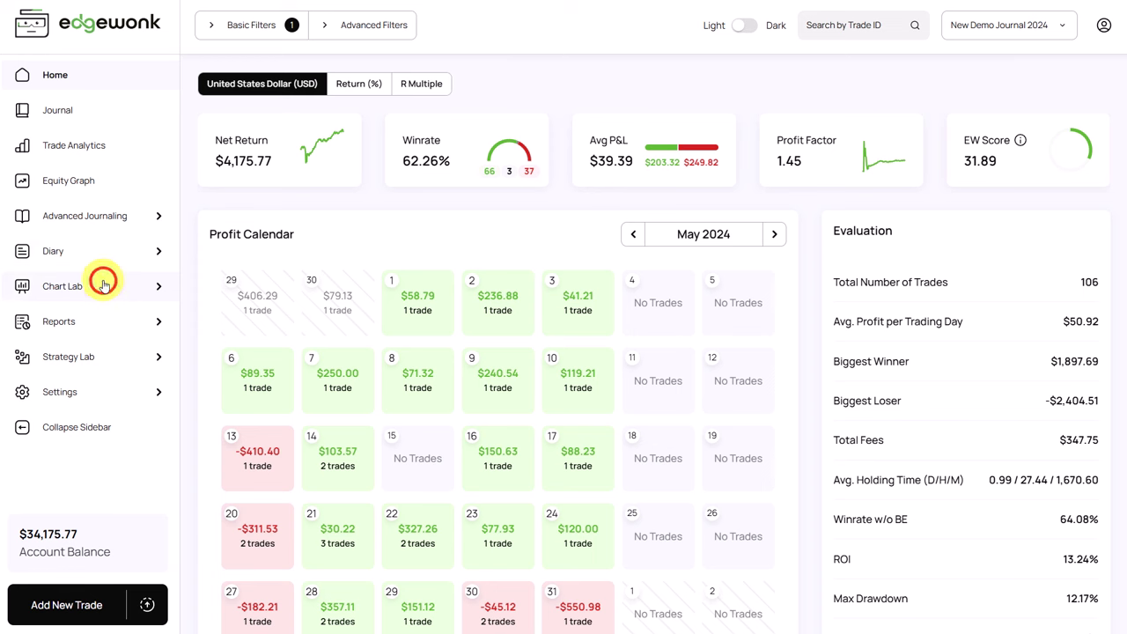
pyautogui.click(88, 180)
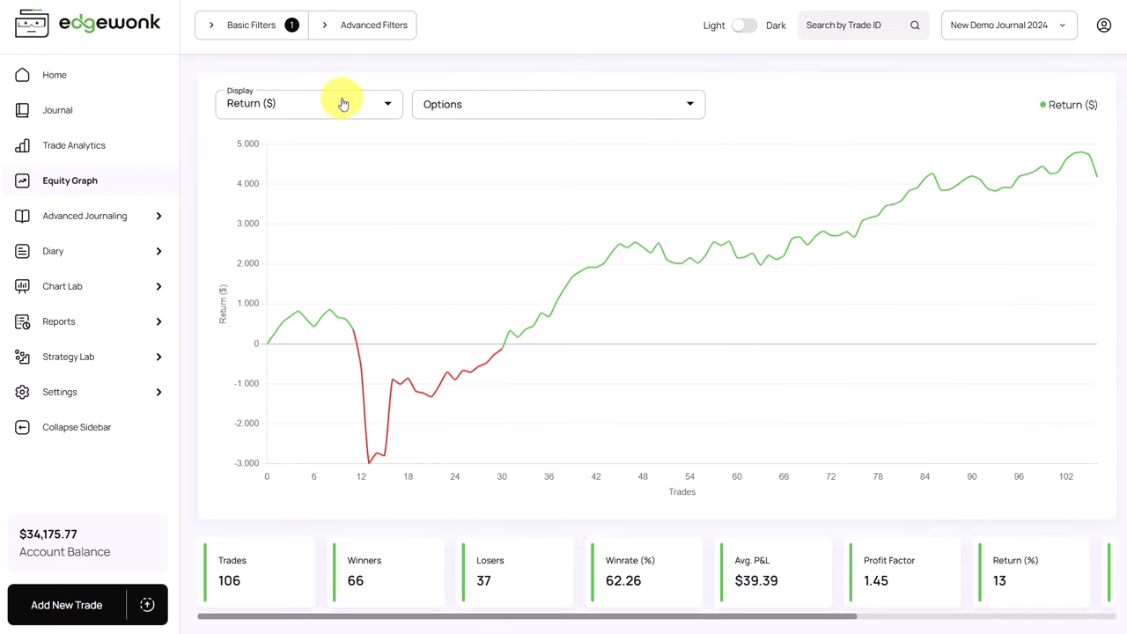
pyautogui.click(131, 291)
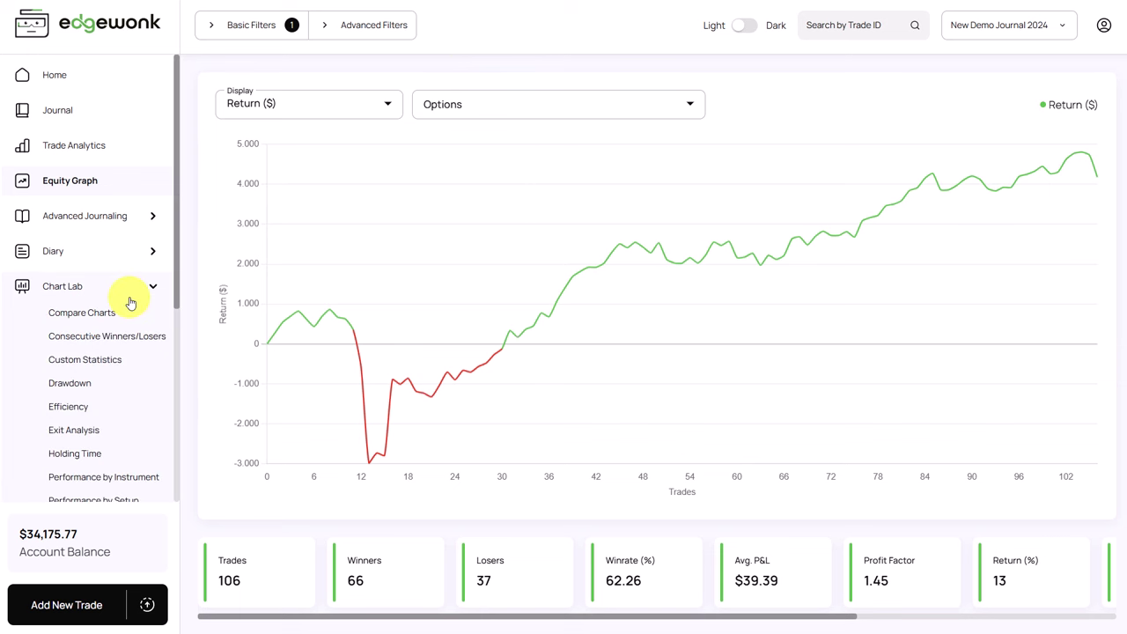
pyautogui.click(88, 392)
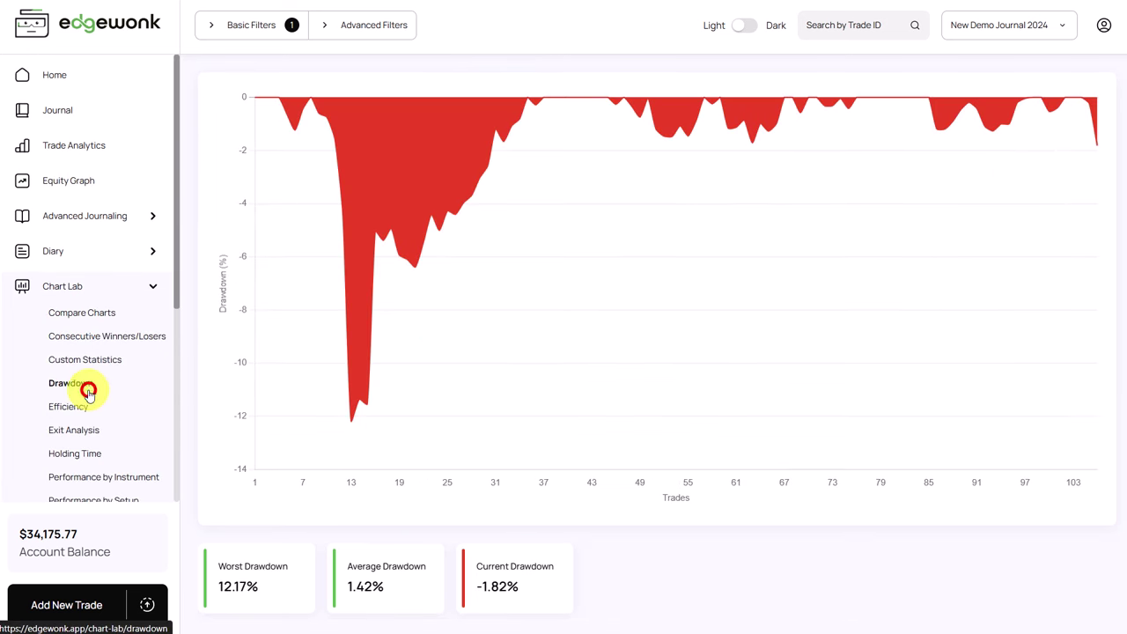
pyautogui.click(91, 408)
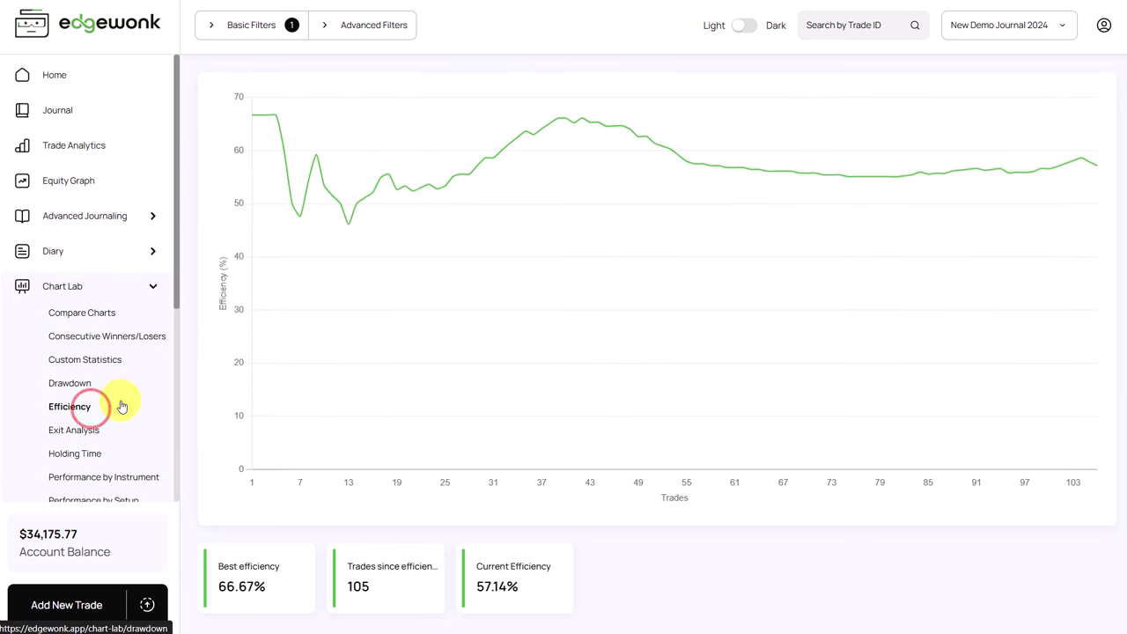
pyautogui.click(91, 430)
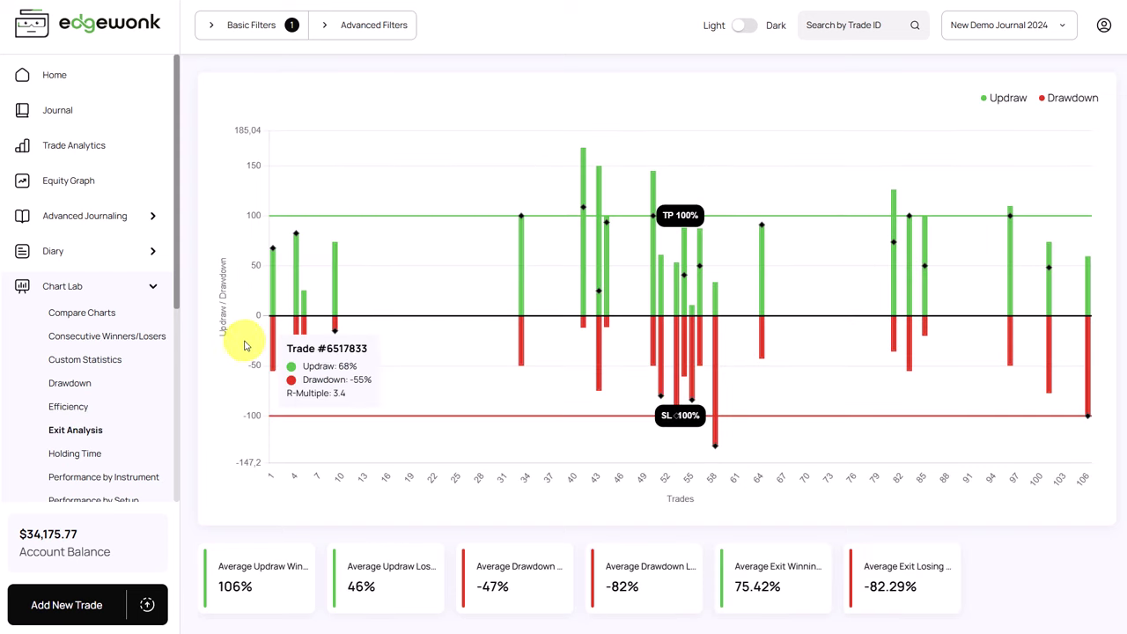
# Clear the date range filter and briefly expand the Advanced custom-statistic filters.
pyautogui.click(252, 29)
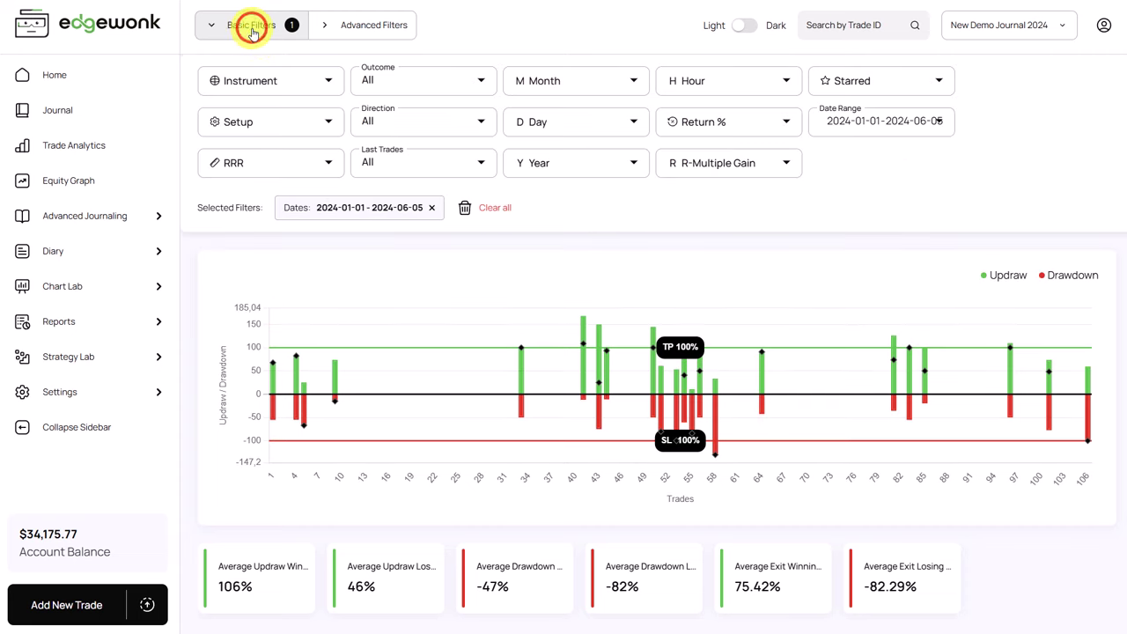
pyautogui.click(493, 211)
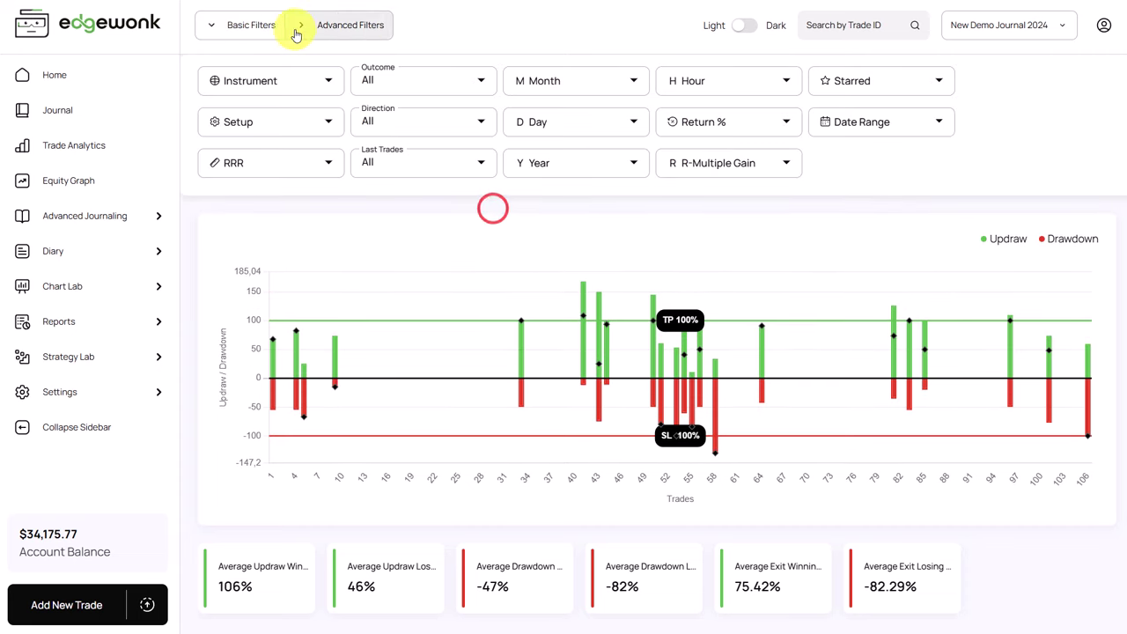
pyautogui.click(246, 27)
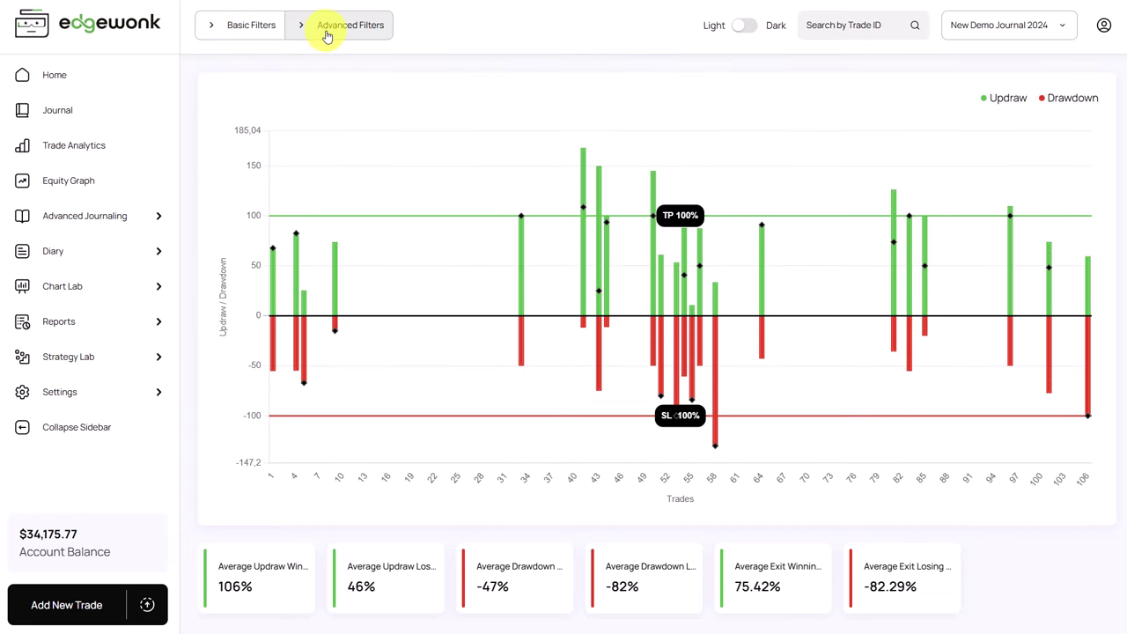
pyautogui.click(324, 28)
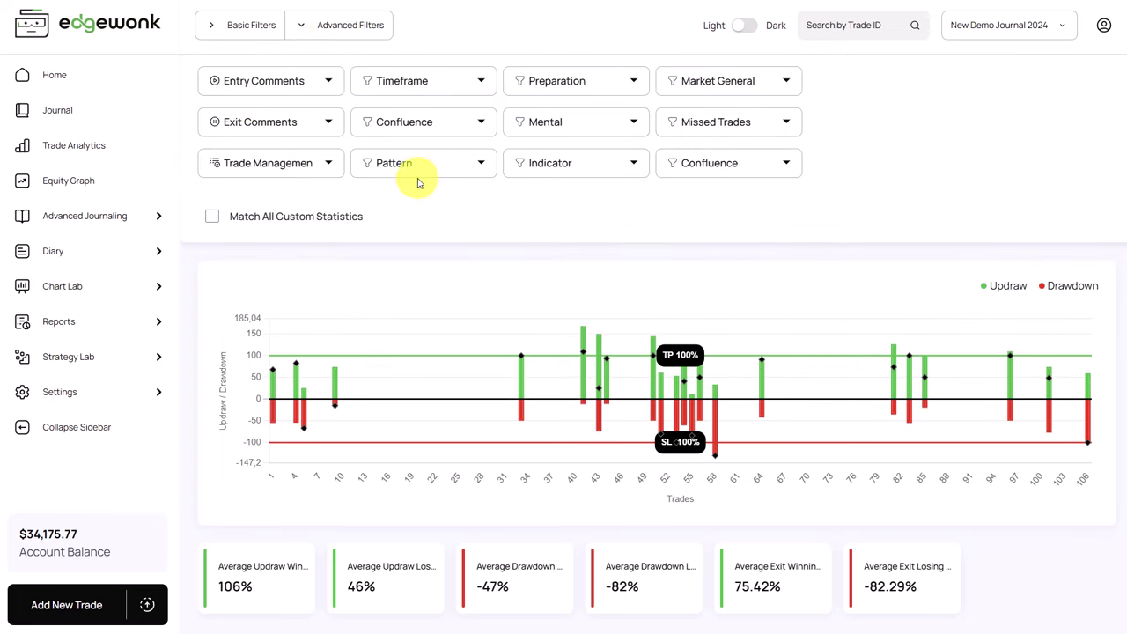
pyautogui.click(325, 25)
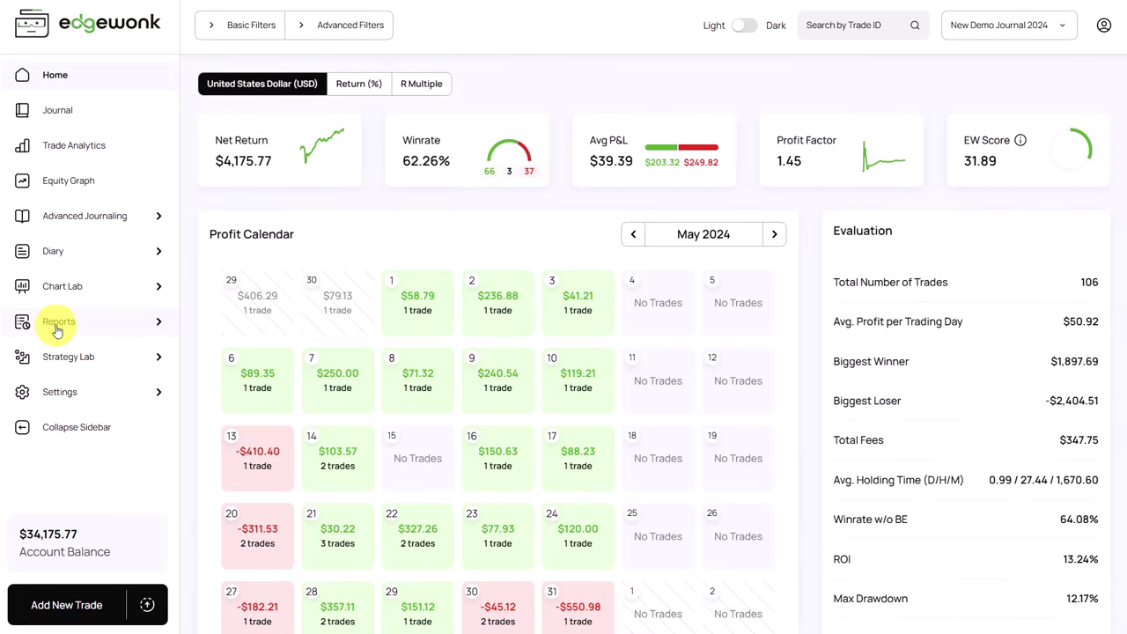
# Open General settings and browse the Account Currency and Markets dropdowns without changing them.
pyautogui.click(76, 393)
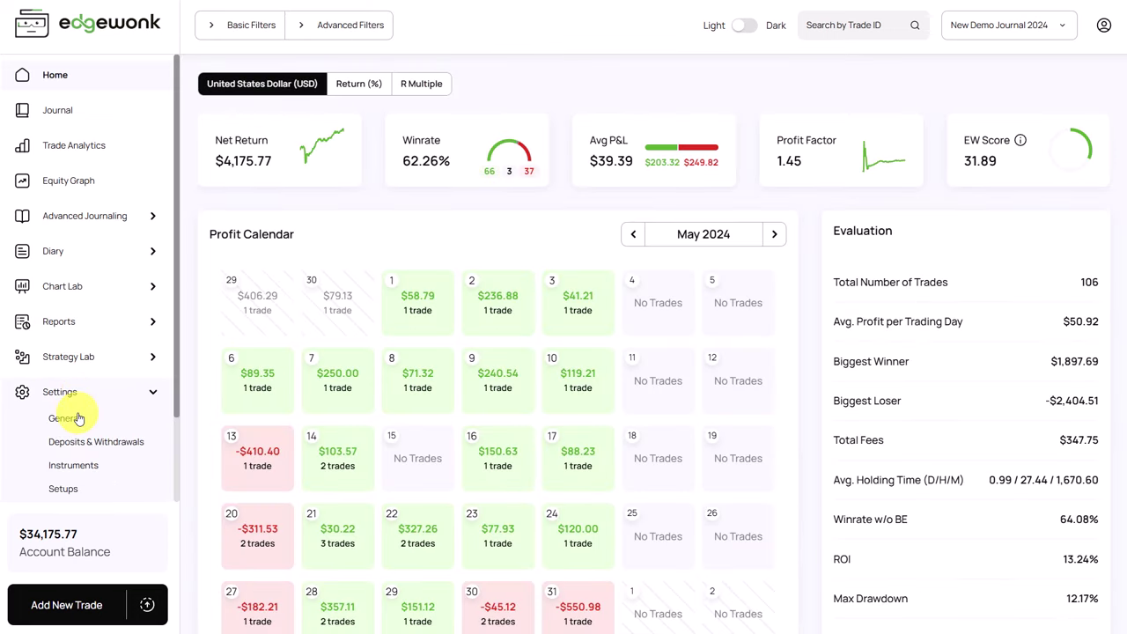
pyautogui.click(77, 415)
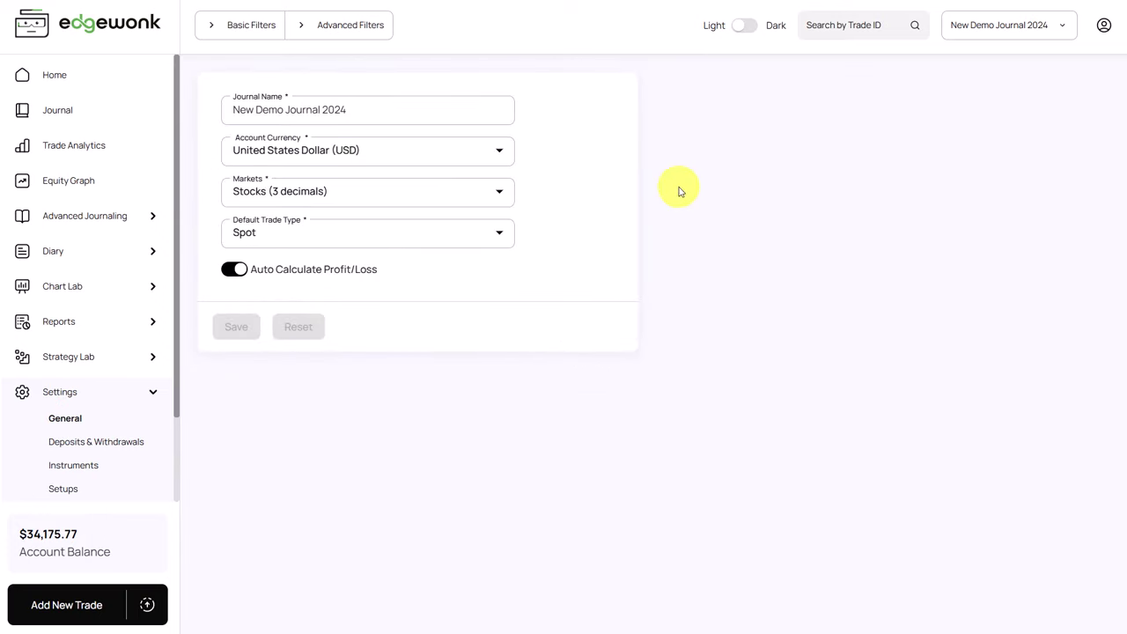
pyautogui.click(392, 155)
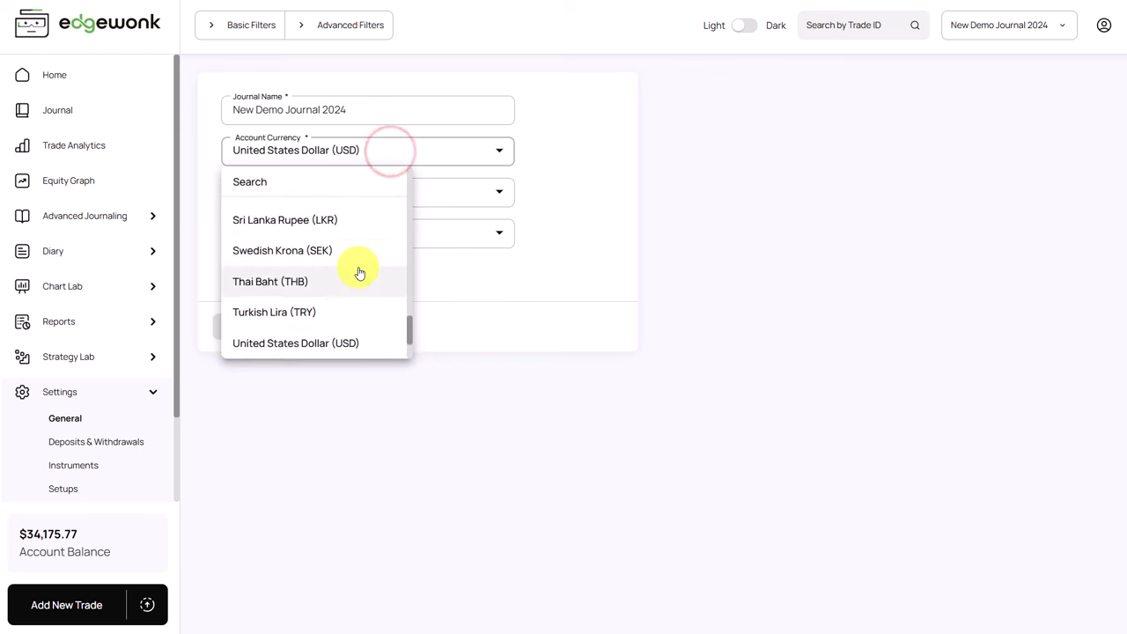
pyautogui.scroll(-1, 360, 272)
pyautogui.scroll(5, 360, 274)
pyautogui.scroll(8, 357, 275)
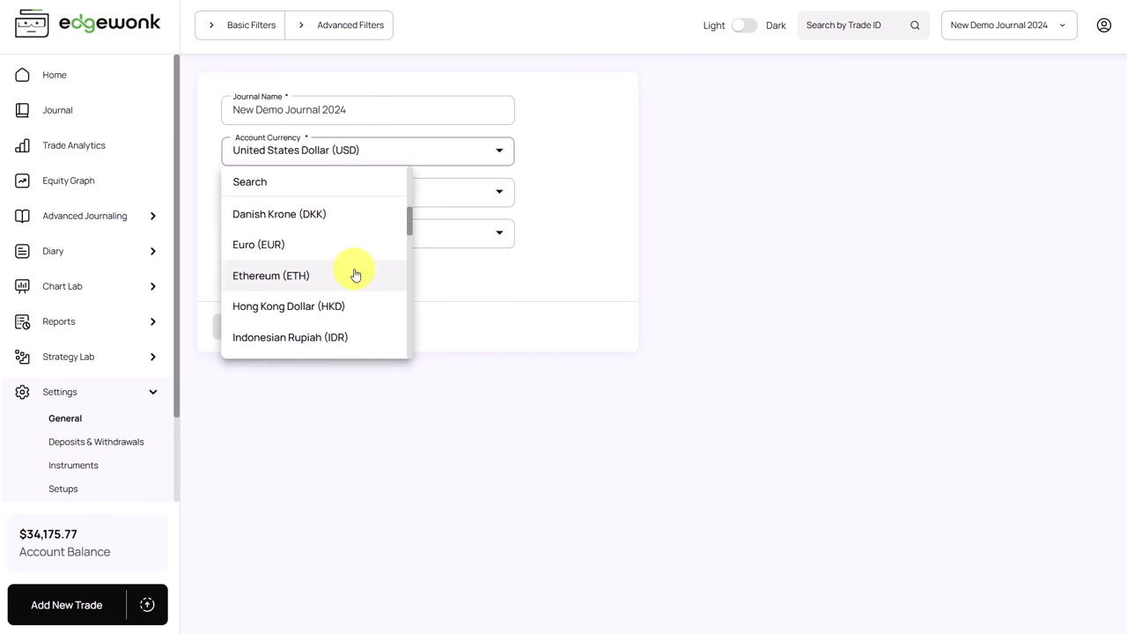
pyautogui.click(617, 219)
pyautogui.click(497, 192)
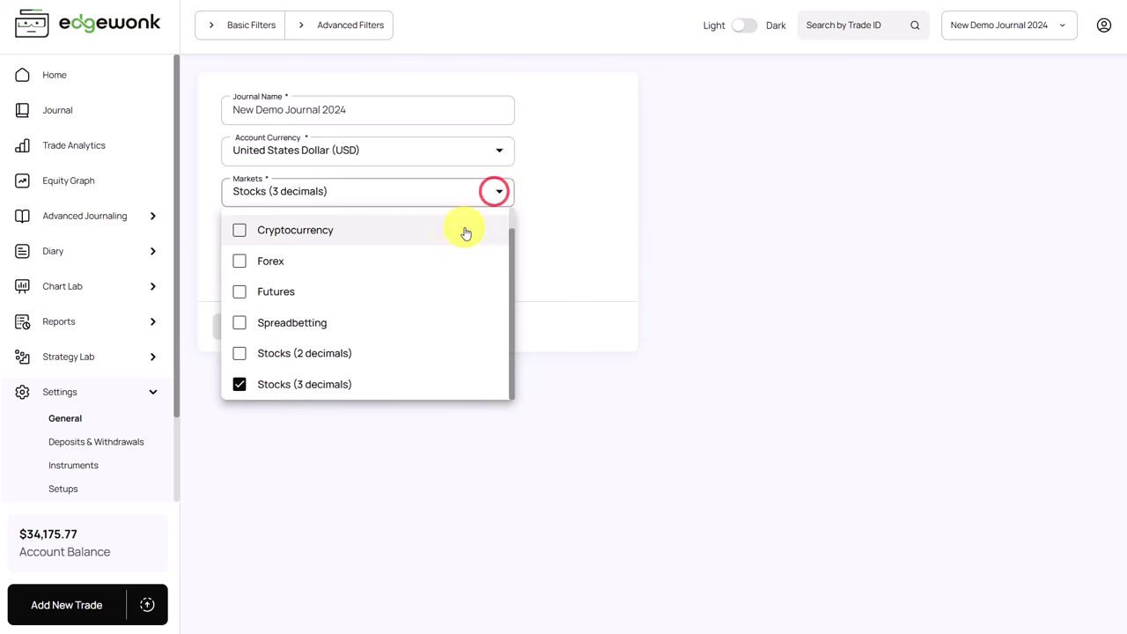
pyautogui.scroll(1, 421, 288)
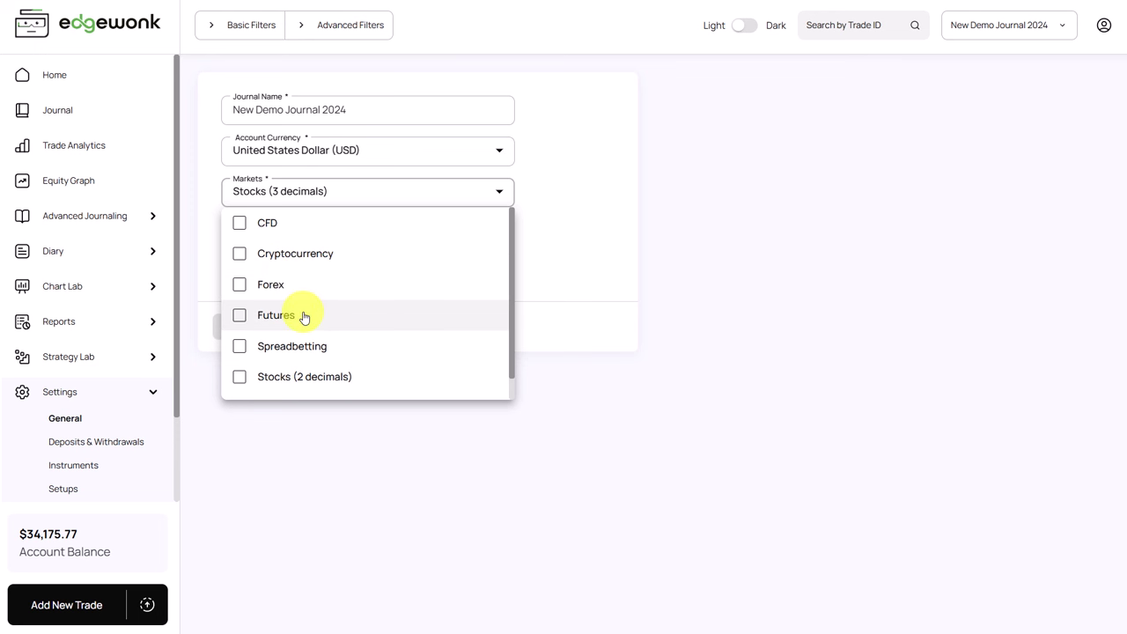
pyautogui.click(590, 272)
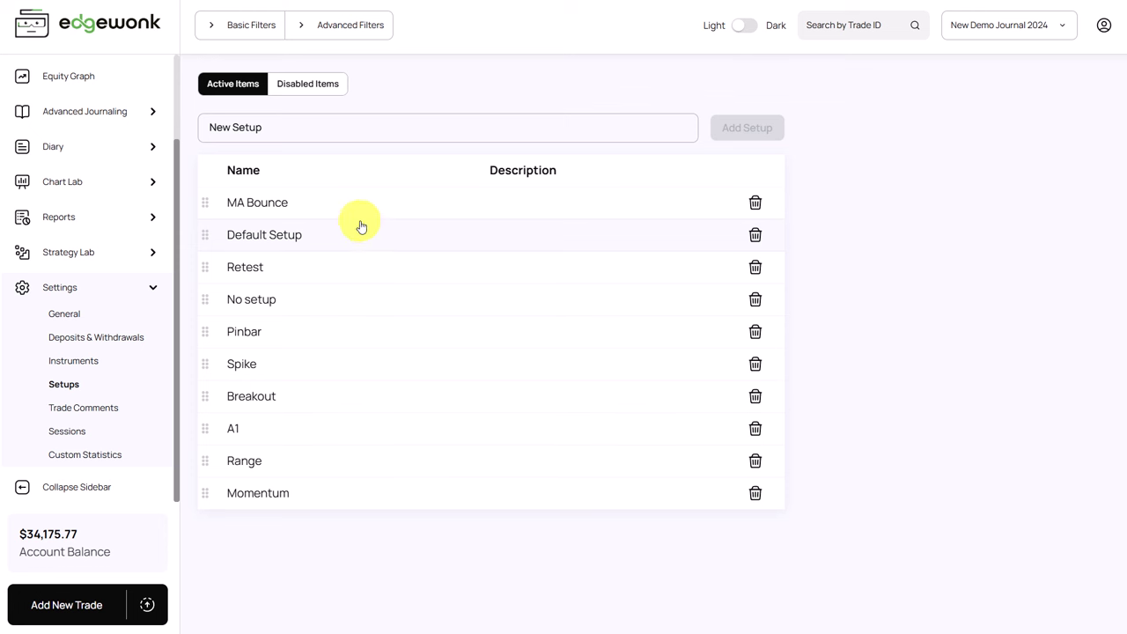
# In Trade Comments settings, switch Revenge trading's rating to Neutral and back to Negative.
pyautogui.click(124, 407)
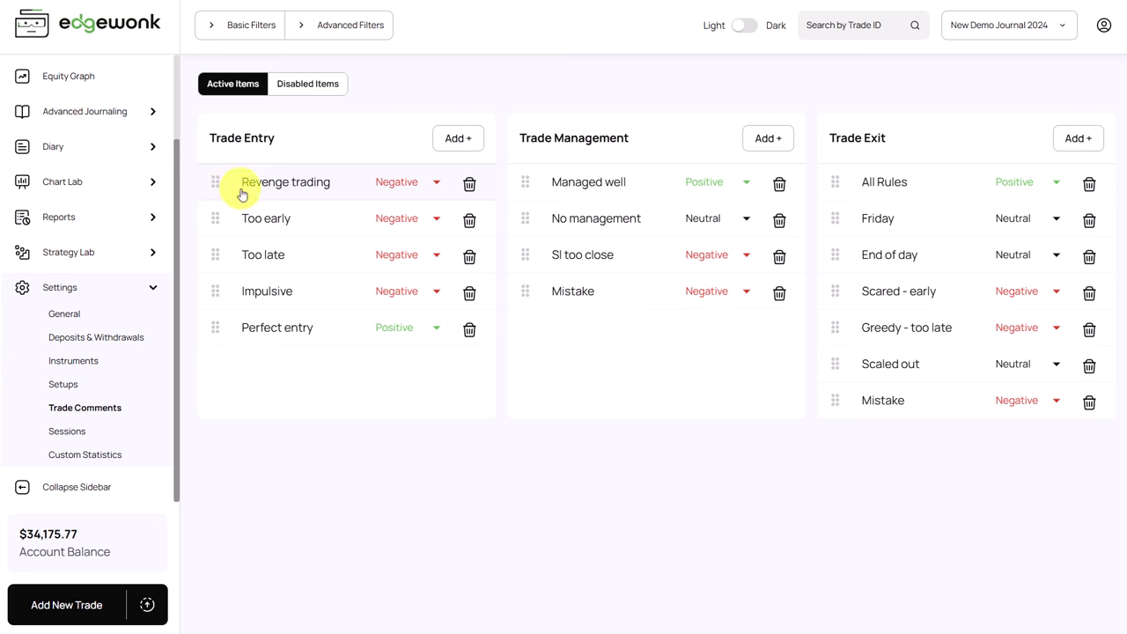
pyautogui.click(396, 183)
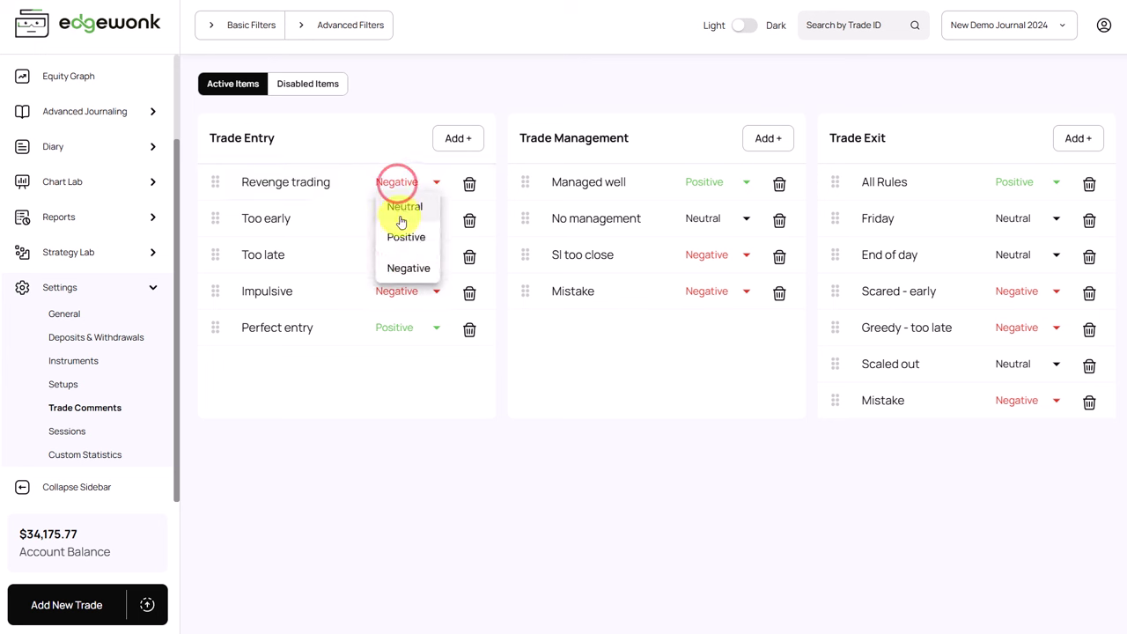
pyautogui.click(402, 209)
pyautogui.click(394, 182)
pyautogui.click(410, 260)
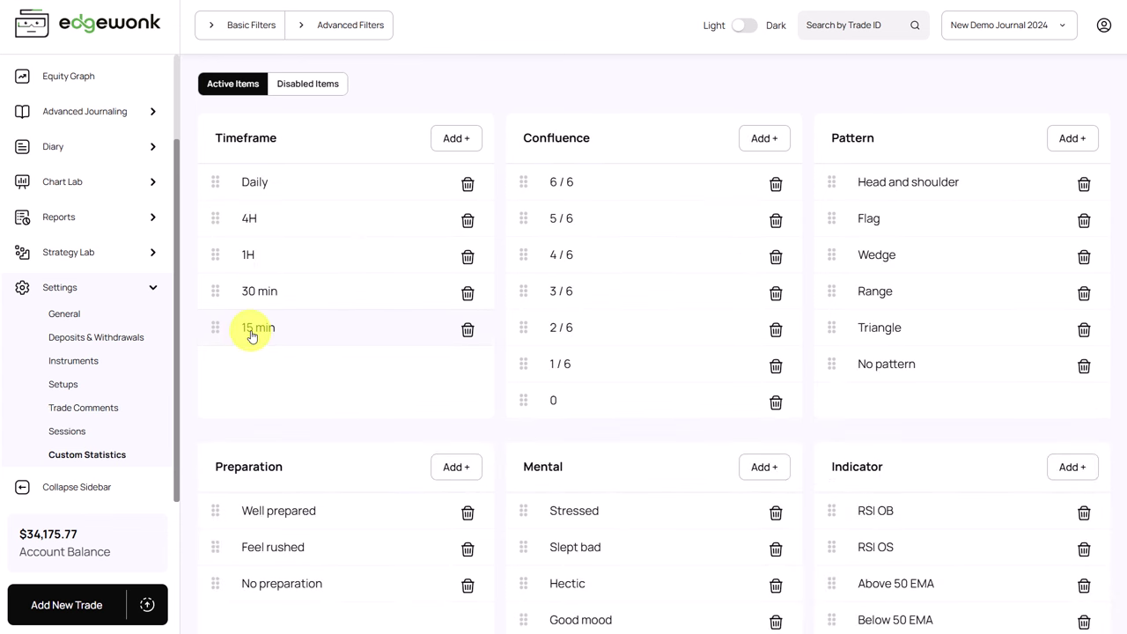
pyautogui.scroll(-10, 299, 428)
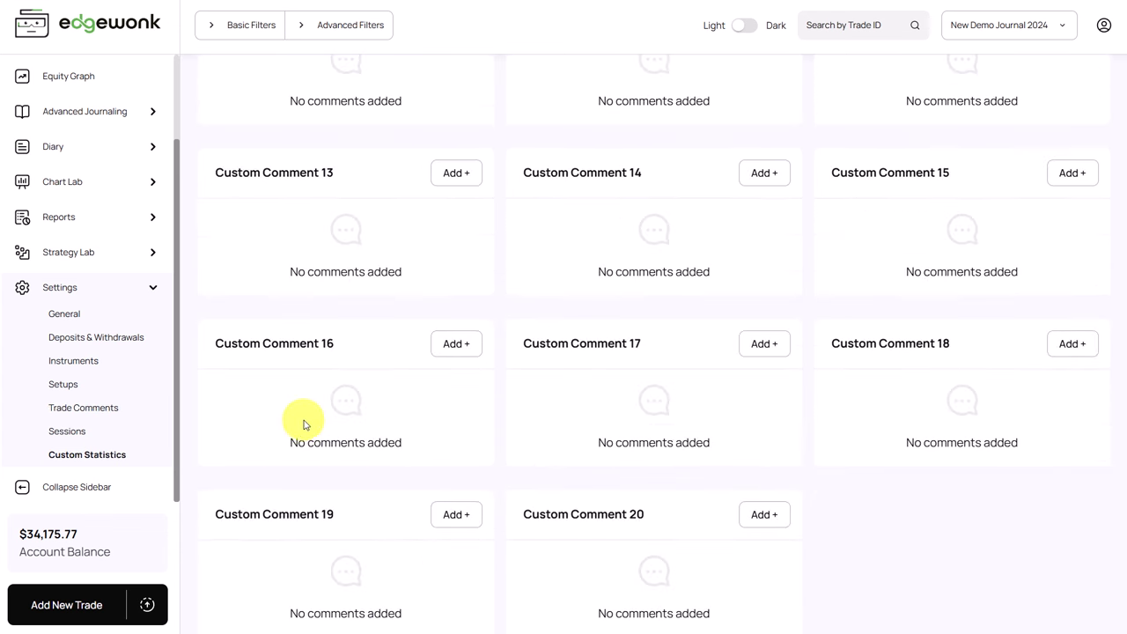
pyautogui.scroll(6, 614, 499)
pyautogui.scroll(5, 612, 497)
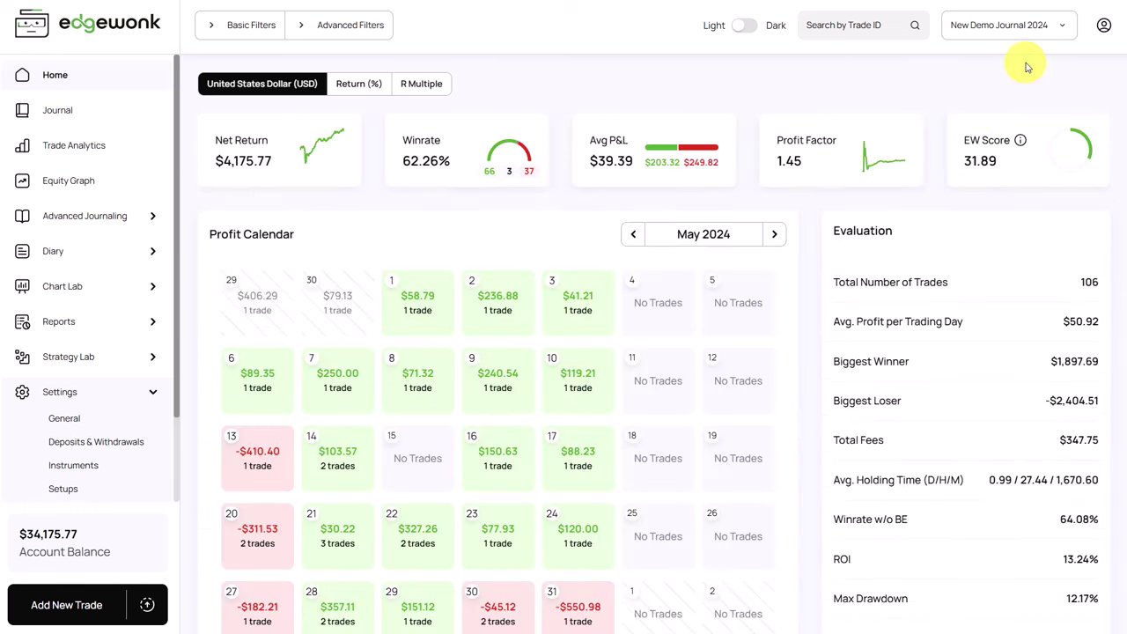
# Look over the profile menu options, then go to the Journal trades table.
pyautogui.click(1103, 25)
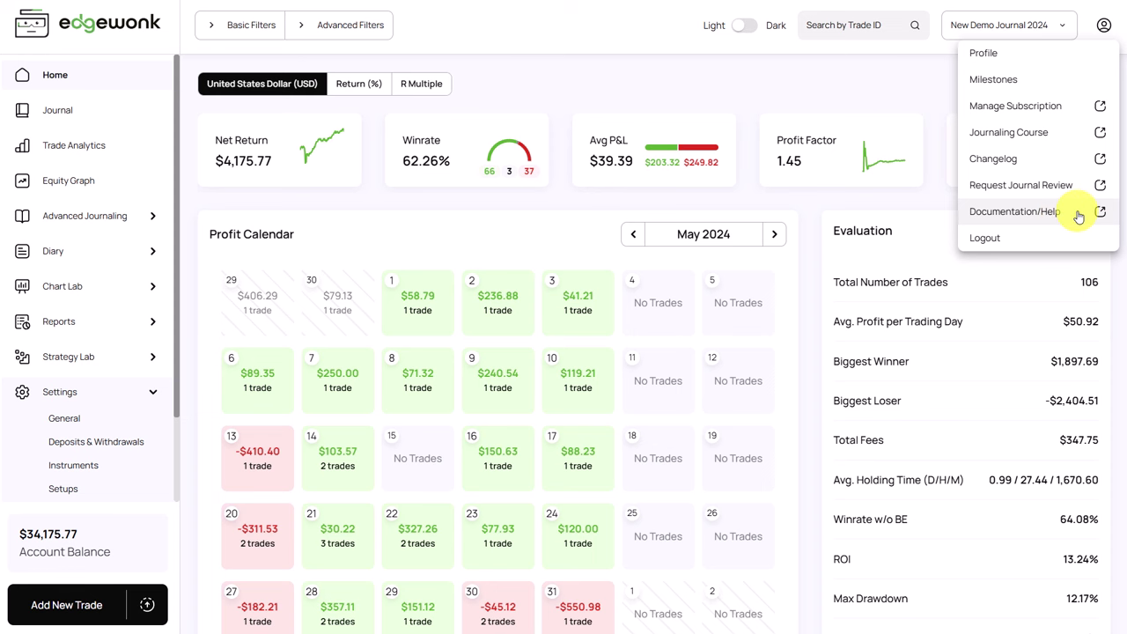
pyautogui.click(104, 105)
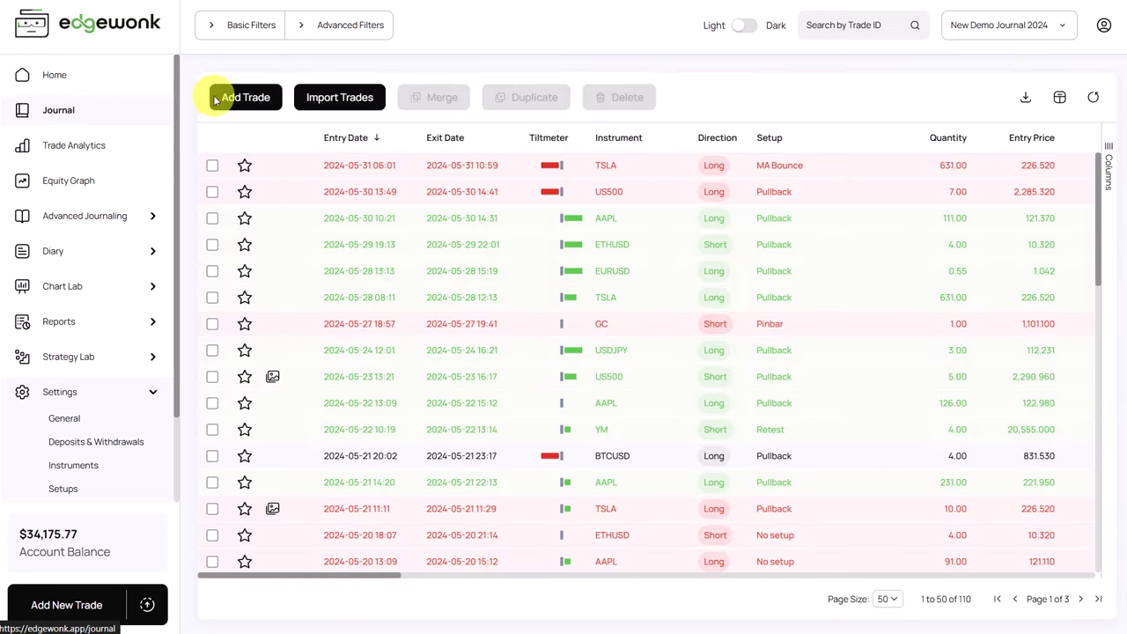
pyautogui.click(287, 226)
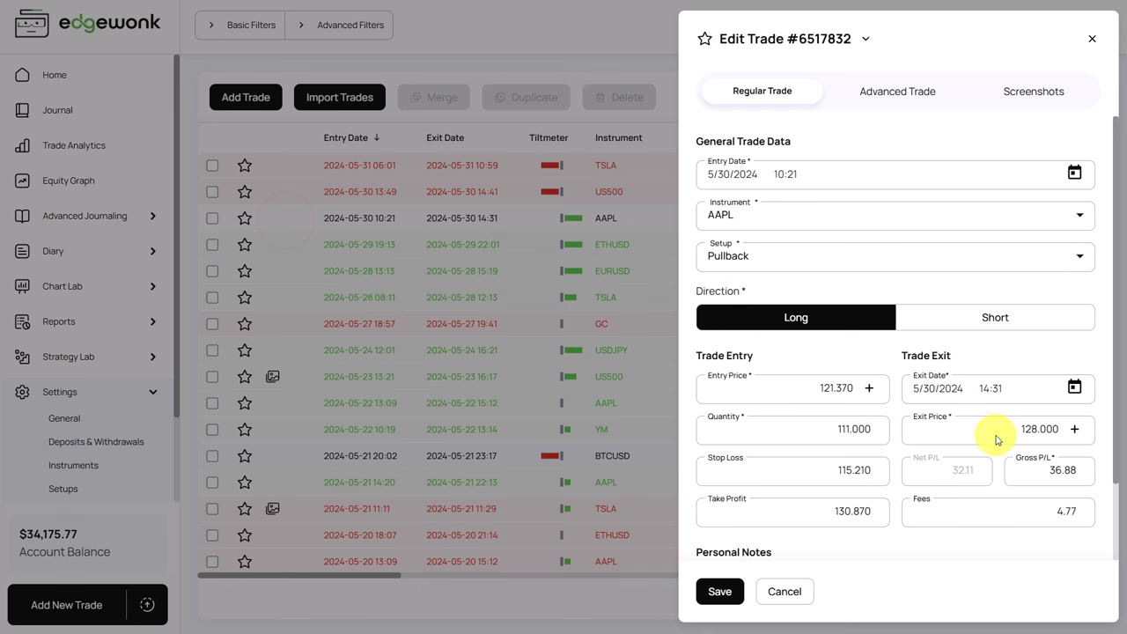
pyautogui.click(868, 389)
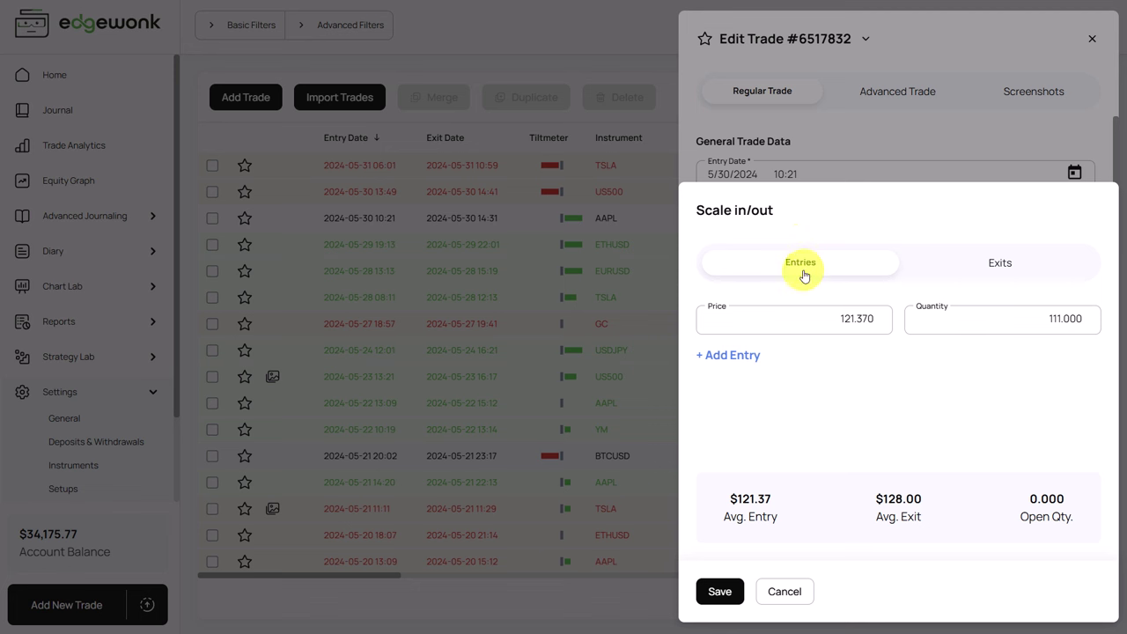
pyautogui.click(1000, 268)
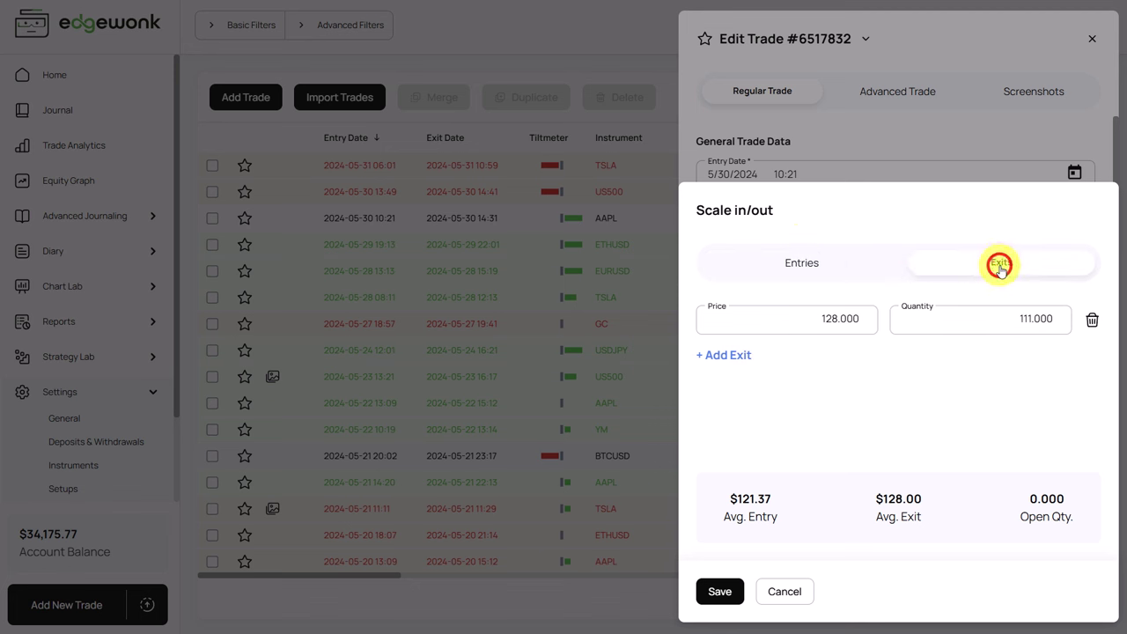
pyautogui.click(874, 263)
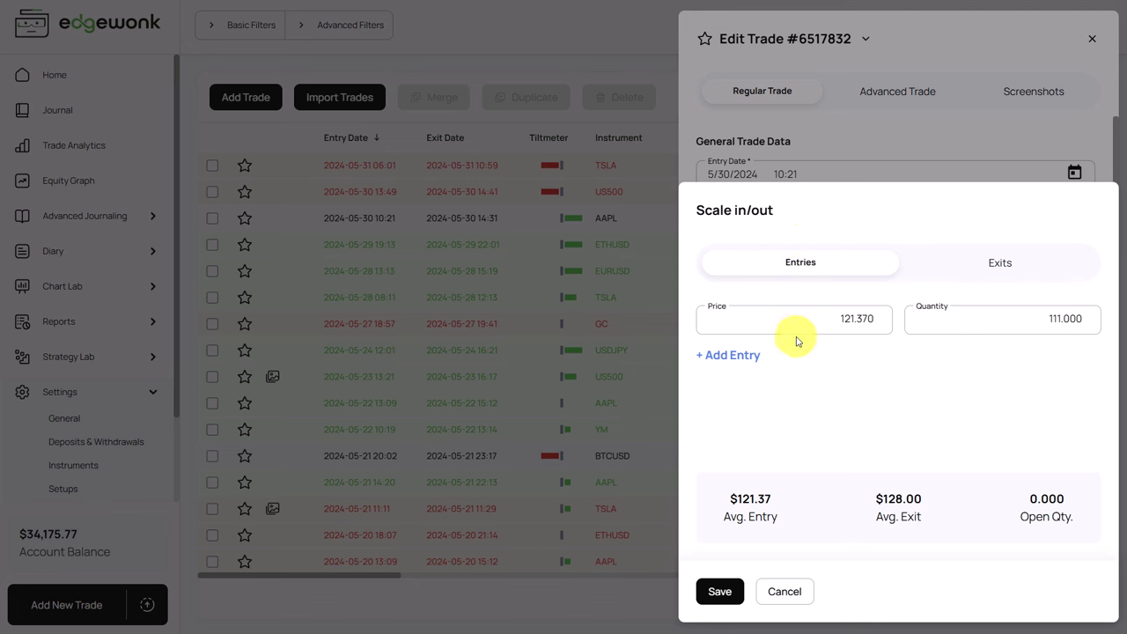
pyautogui.click(742, 361)
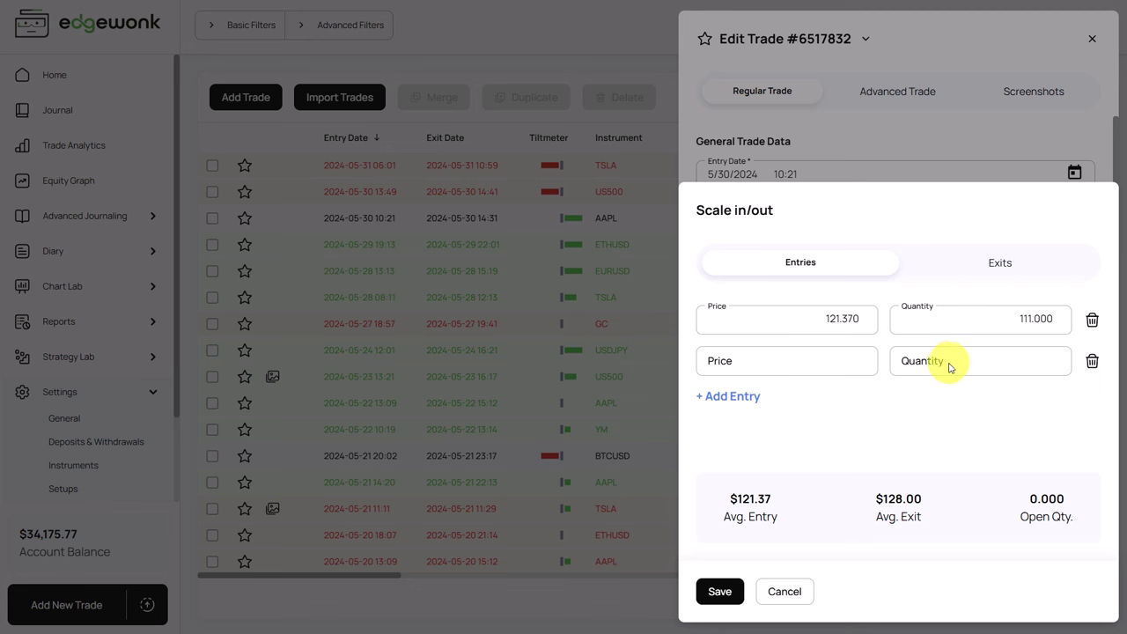
pyautogui.click(1004, 265)
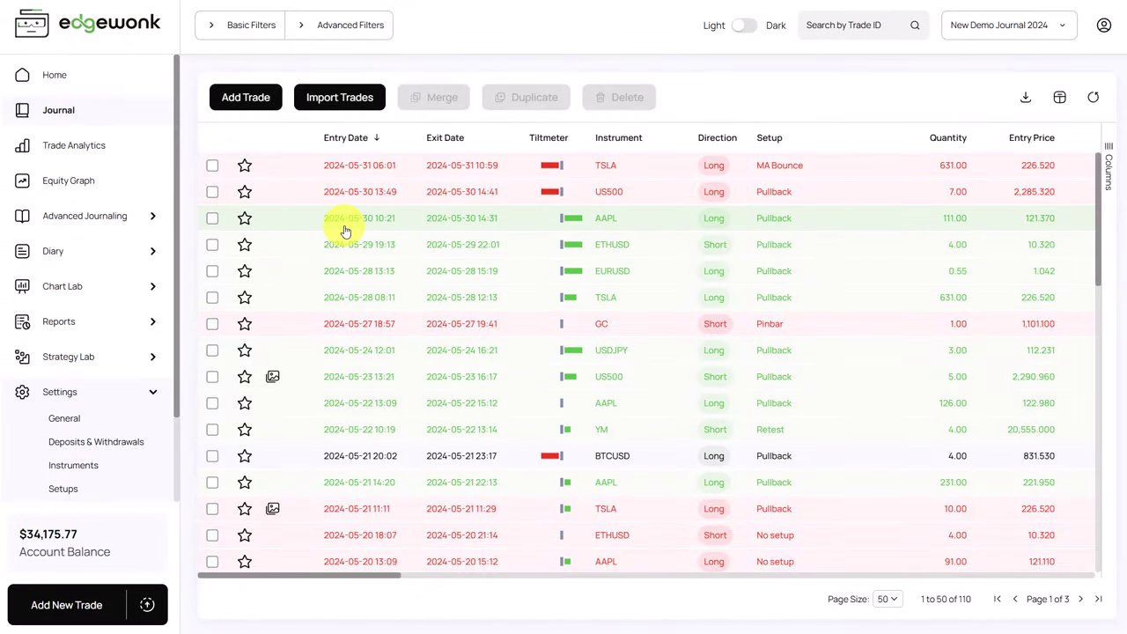
# Duplicate the top 2024-05-31 TSLA trade and merge the copy with the original.
pyautogui.click(213, 167)
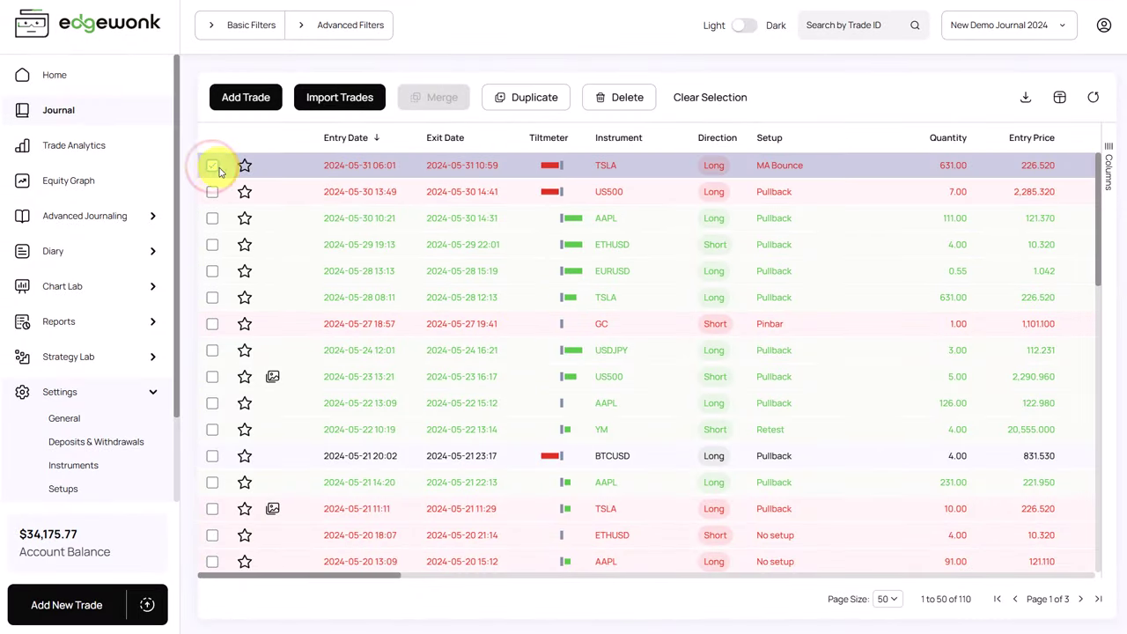
pyautogui.click(521, 98)
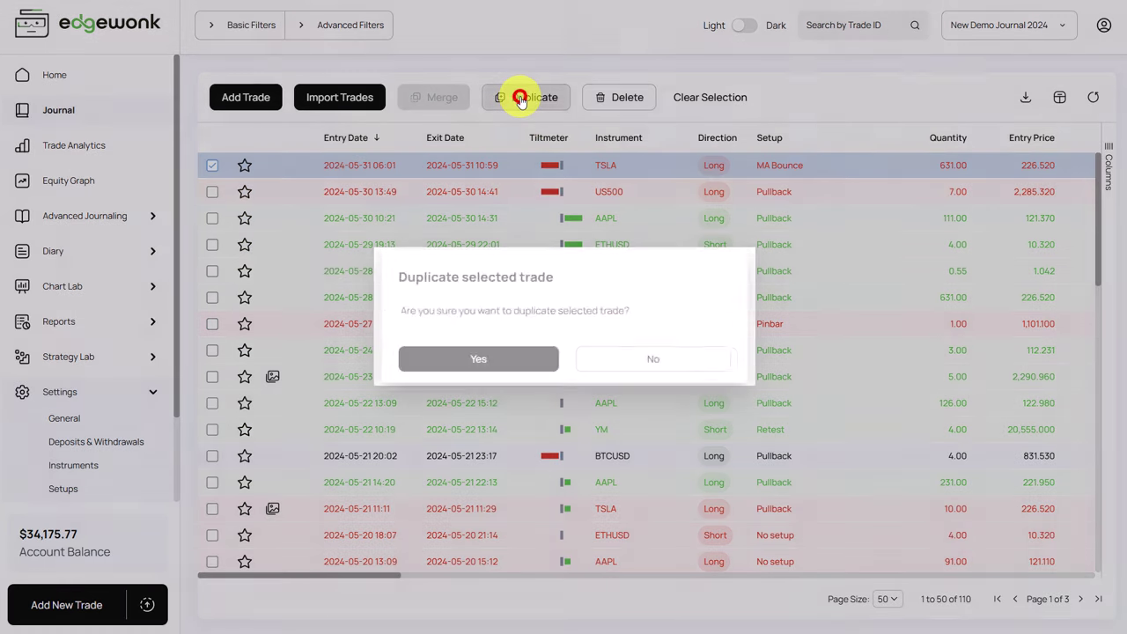
pyautogui.click(506, 361)
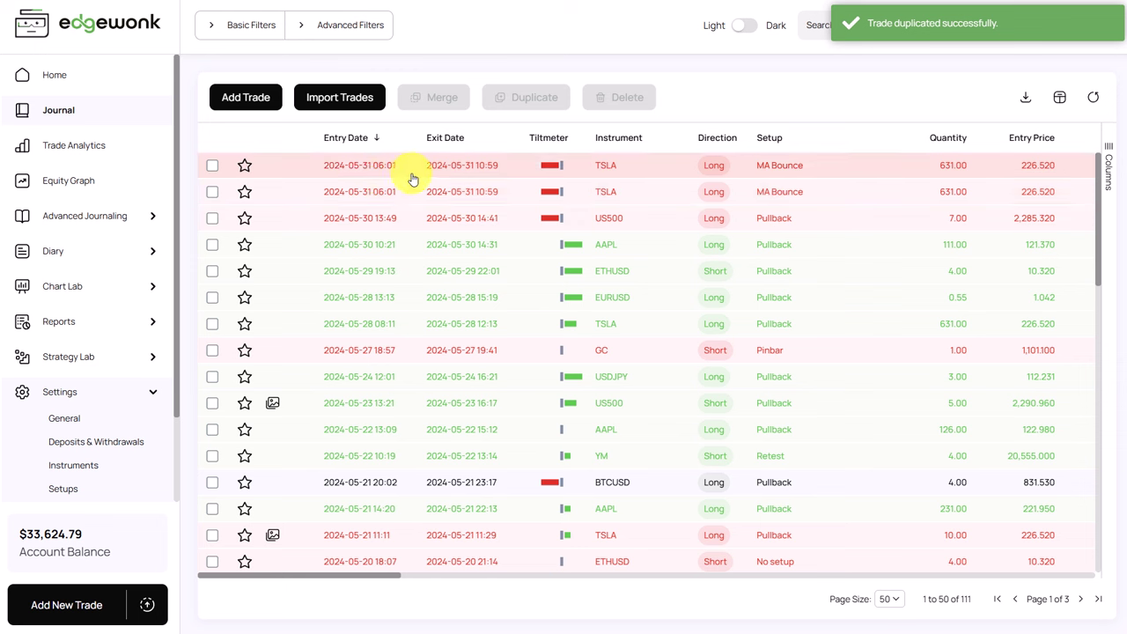
pyautogui.click(212, 166)
pyautogui.click(212, 191)
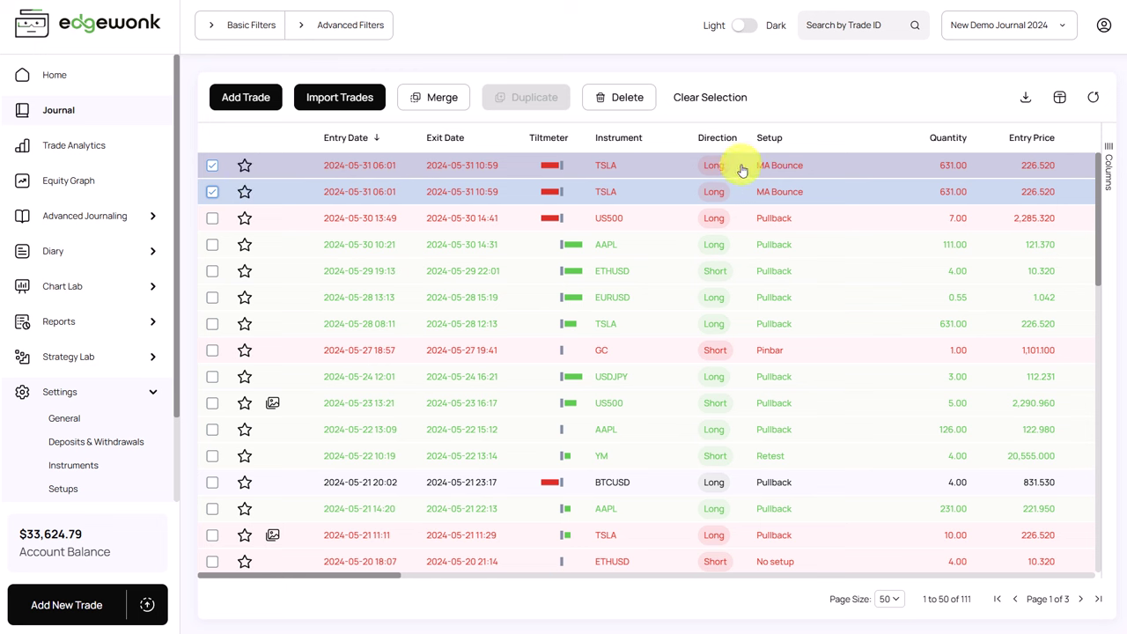
pyautogui.click(442, 99)
pyautogui.click(476, 352)
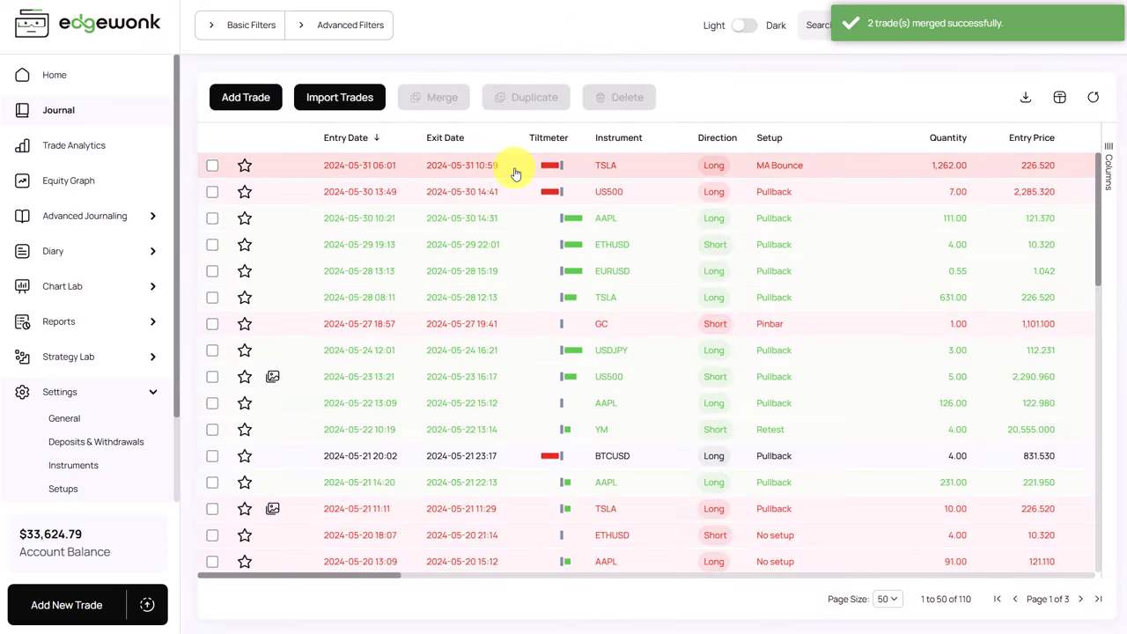
# Delete the merged trade's second scaled exit and second entry, then save the trade.
pyautogui.click(515, 171)
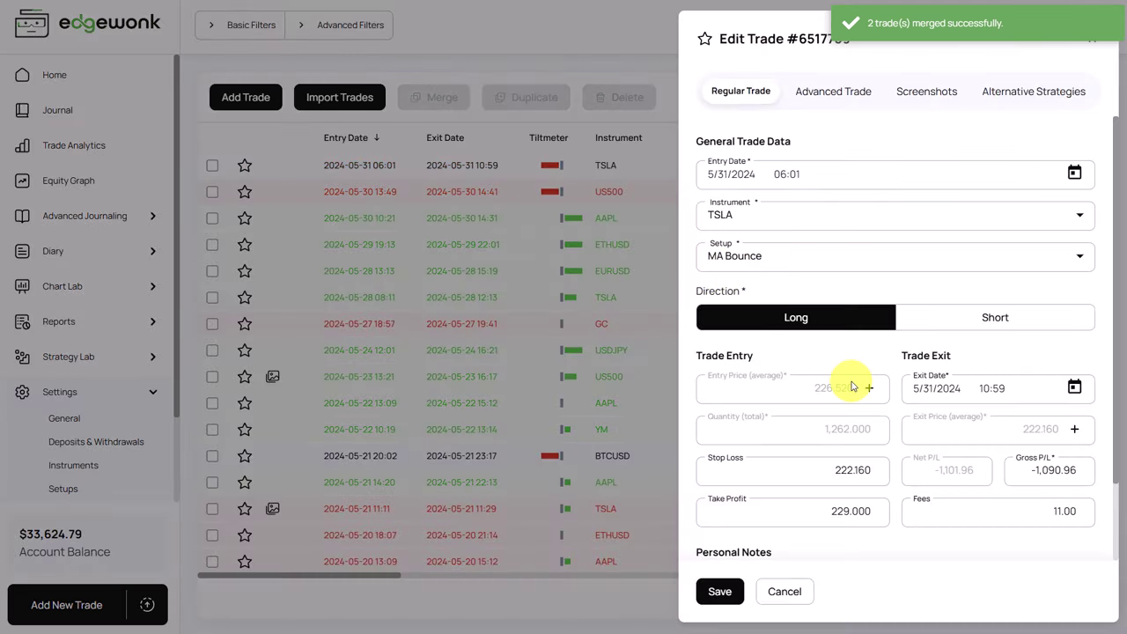
pyautogui.click(868, 389)
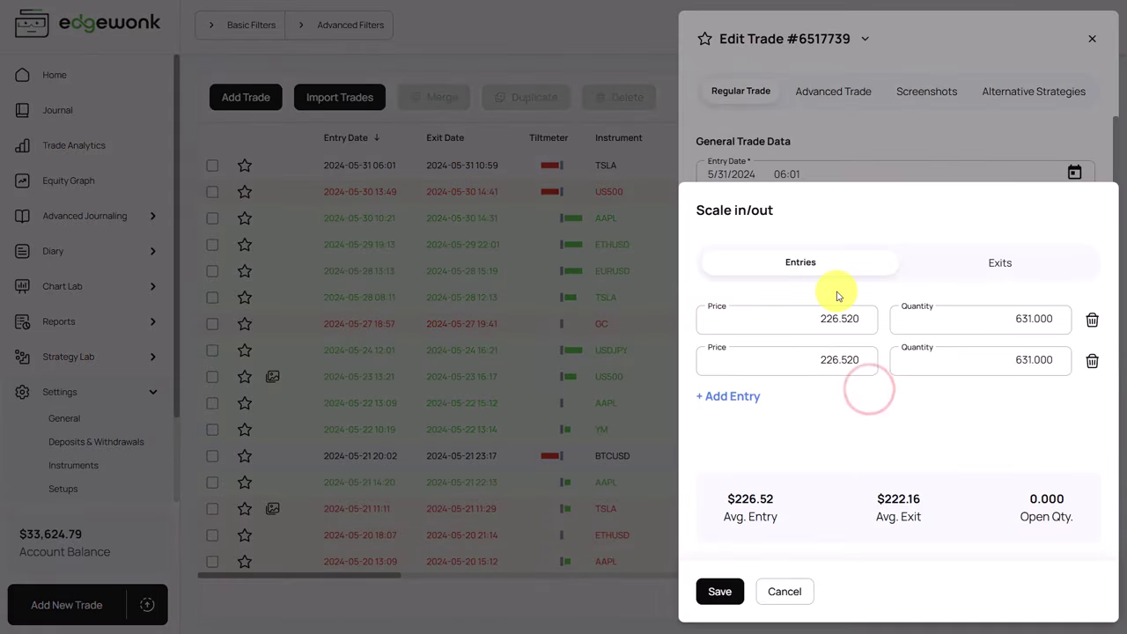
pyautogui.click(977, 264)
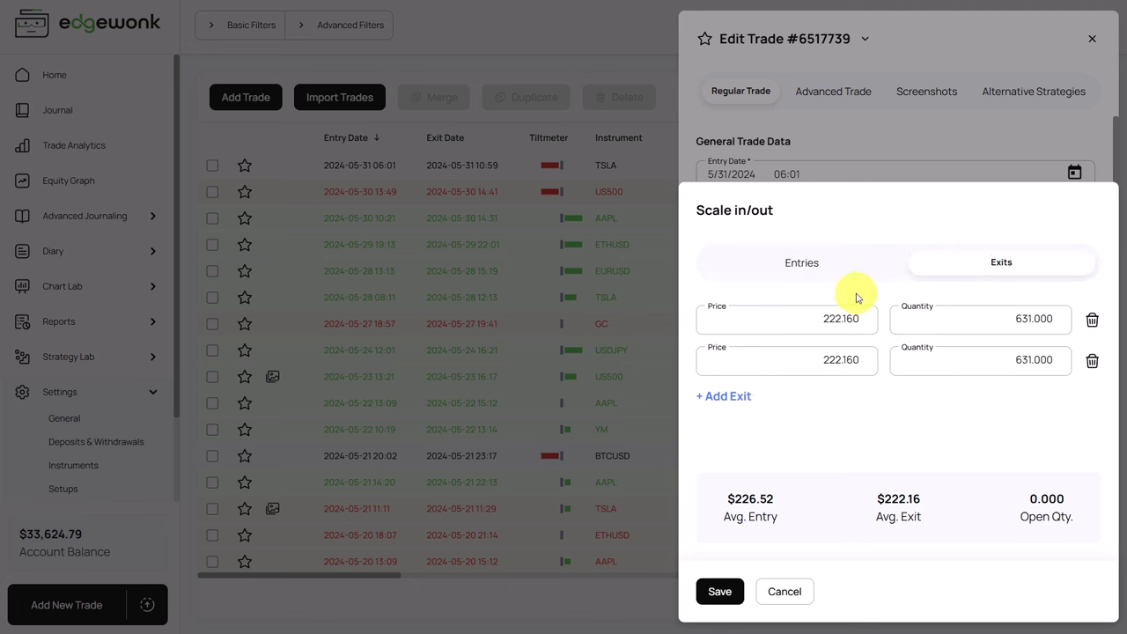
pyautogui.click(821, 262)
pyautogui.click(938, 264)
pyautogui.click(1092, 360)
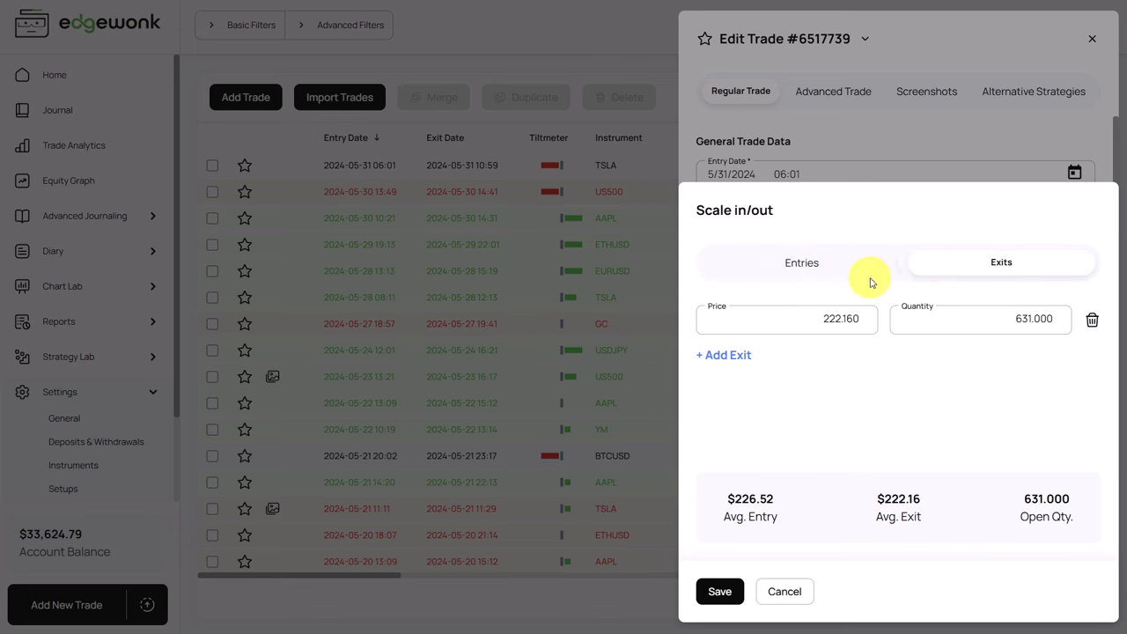
pyautogui.click(839, 272)
pyautogui.click(1091, 360)
pyautogui.click(719, 591)
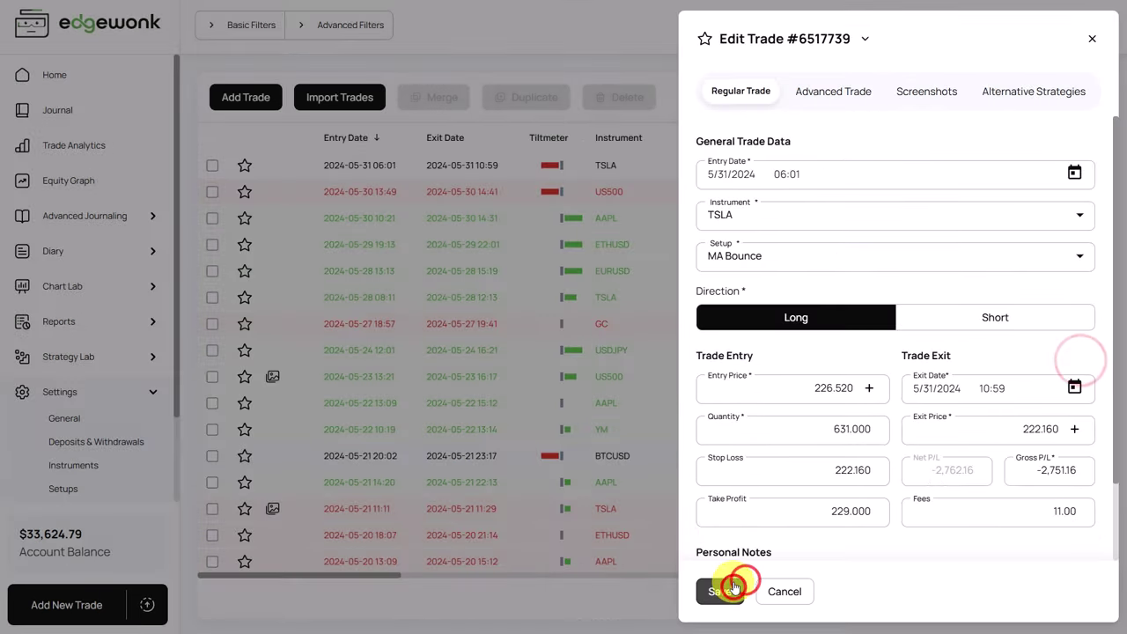
pyautogui.click(729, 592)
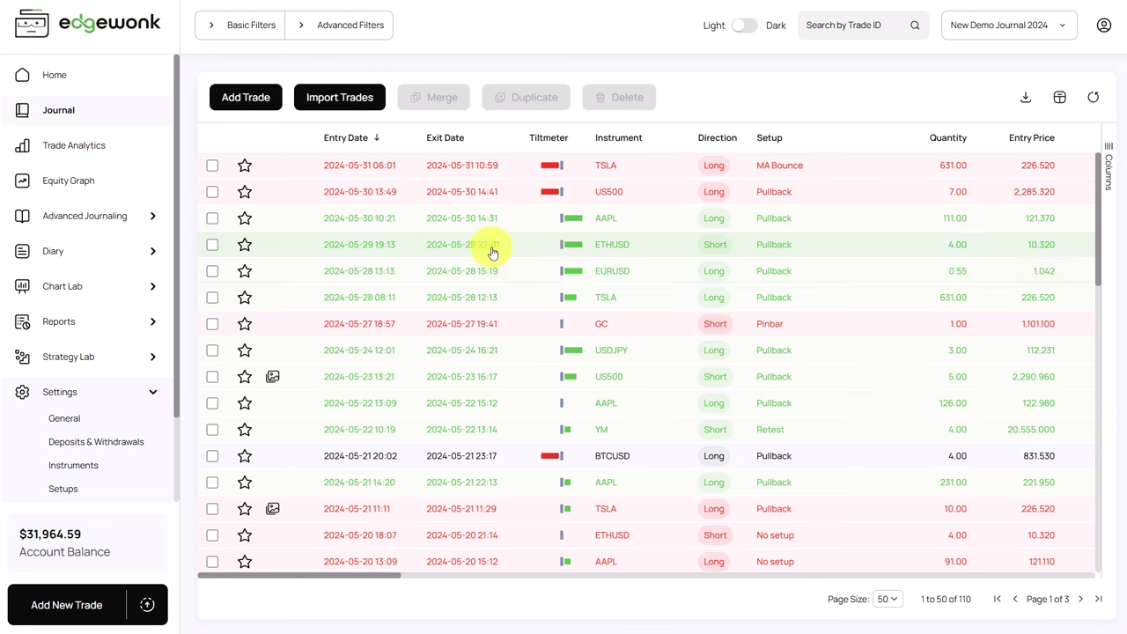
# Change the first trade's instrument from TSLA to EURUSD directly in the table.
pyautogui.click(619, 167)
pyautogui.scroll(-3, 621, 224)
pyautogui.scroll(3, 626, 233)
pyautogui.scroll(-3, 626, 234)
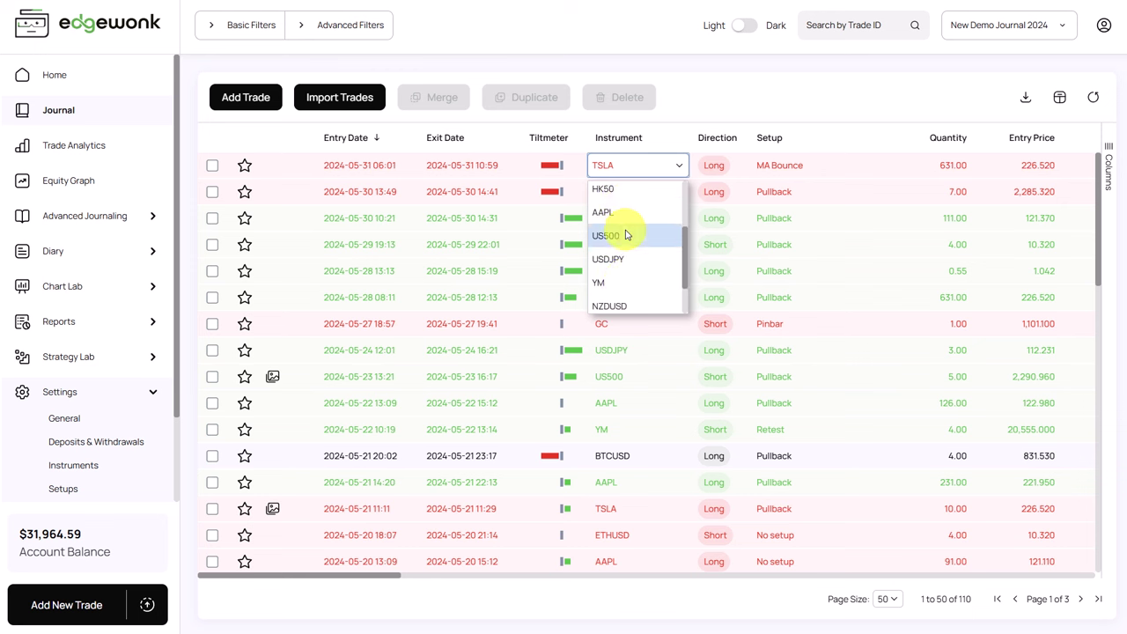
pyautogui.scroll(3, 626, 253)
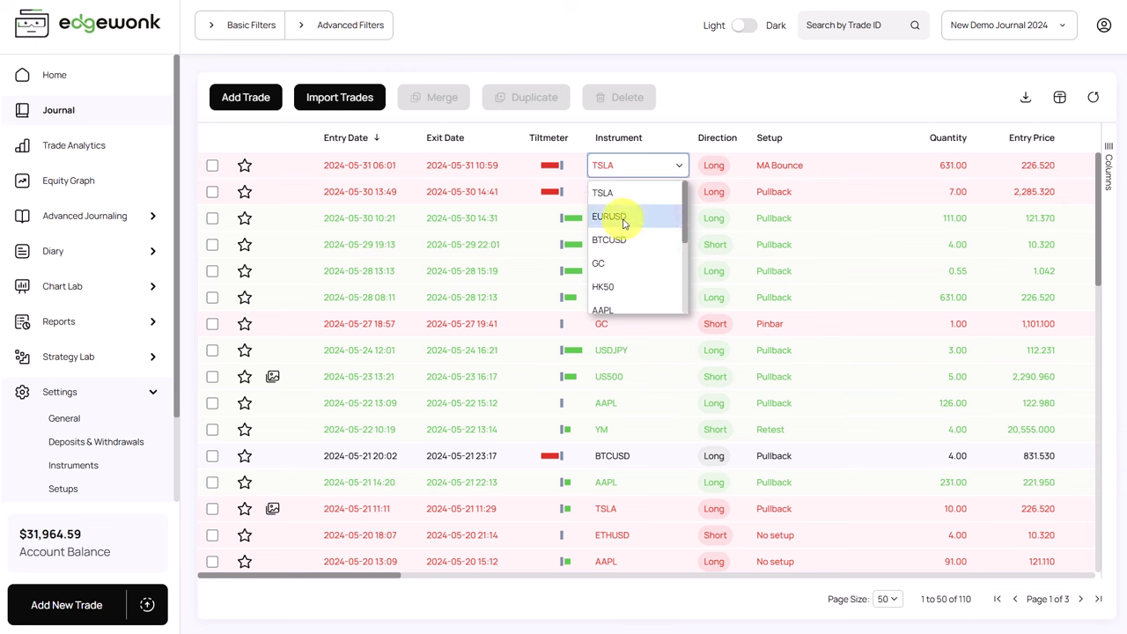
pyautogui.click(621, 218)
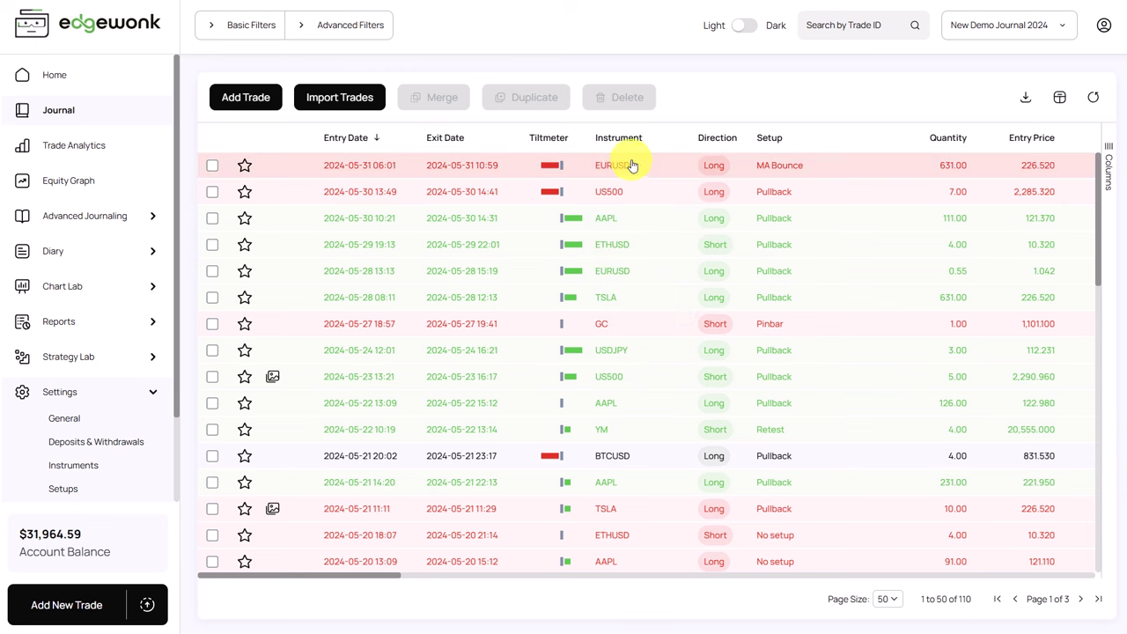
# Look through the first trade's Setup, entry and exit comment, and trade management choices.
pyautogui.click(773, 166)
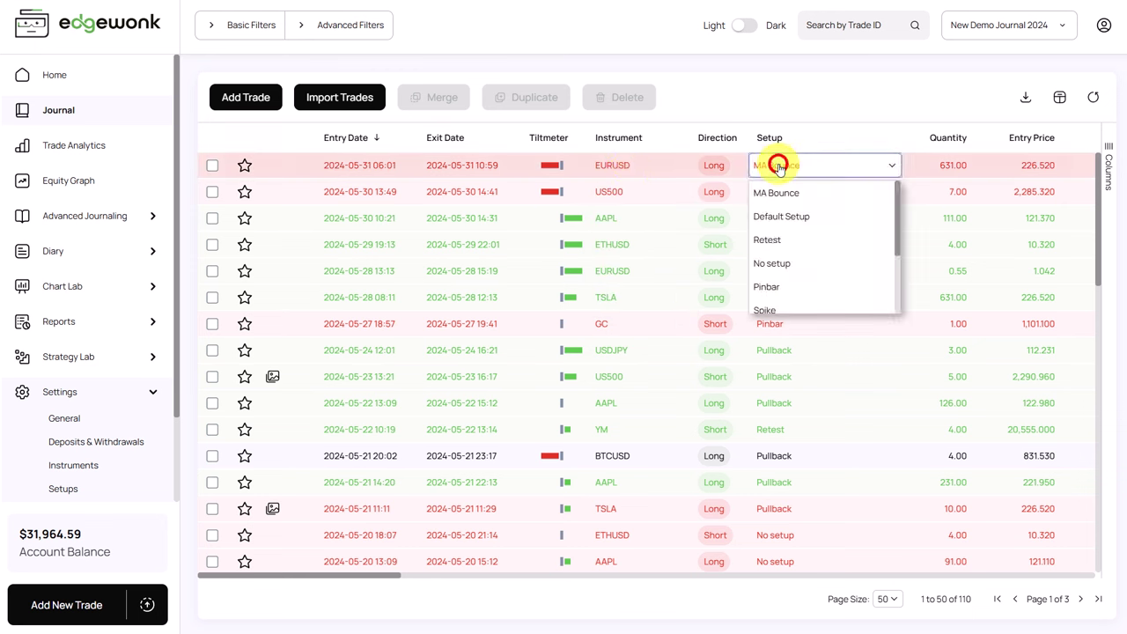
pyautogui.click(782, 216)
pyautogui.moveTo(734, 577); pyautogui.dragTo(740, 575)
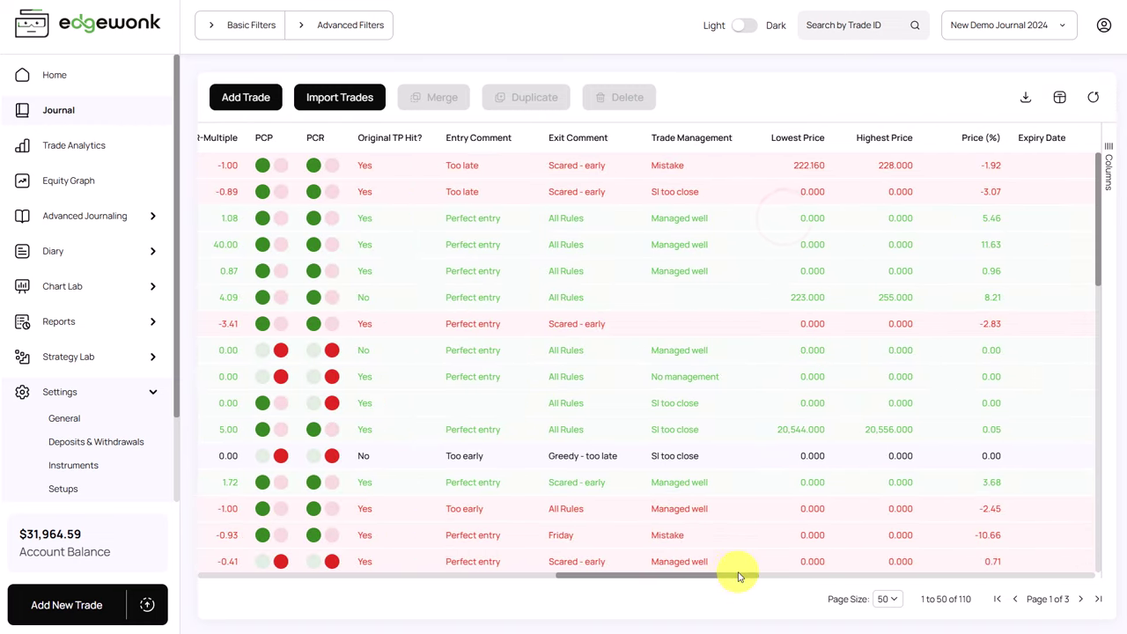
pyautogui.click(476, 168)
pyautogui.click(572, 166)
pyautogui.click(712, 169)
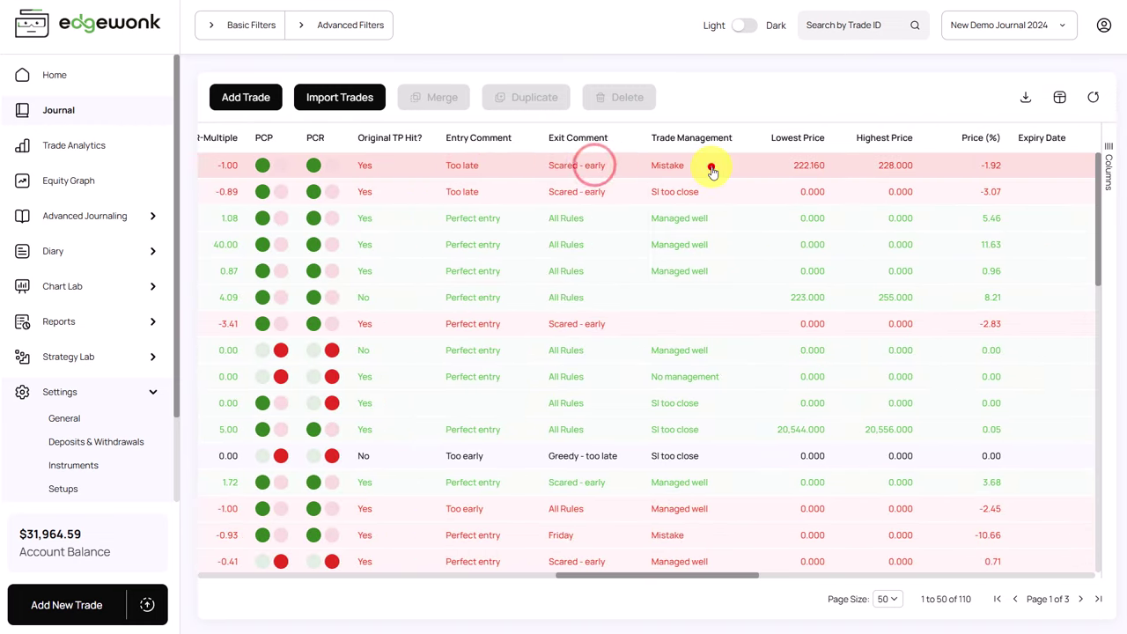
pyautogui.moveTo(707, 575); pyautogui.dragTo(248, 193)
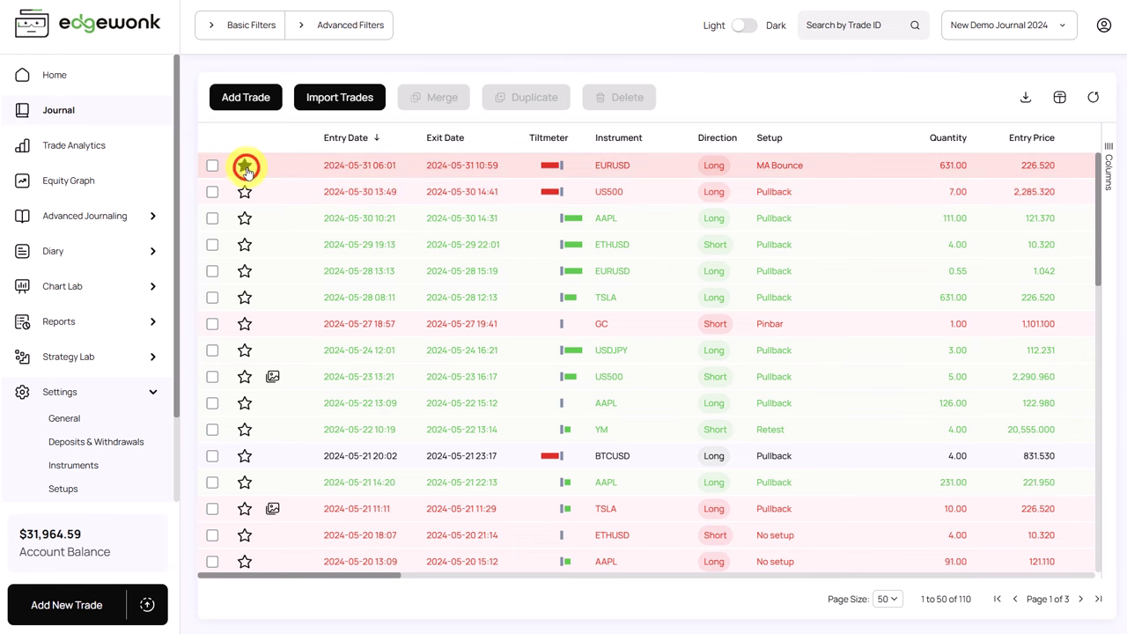
# Set the Starred filter to Yes to show only starred trades.
pyautogui.click(250, 25)
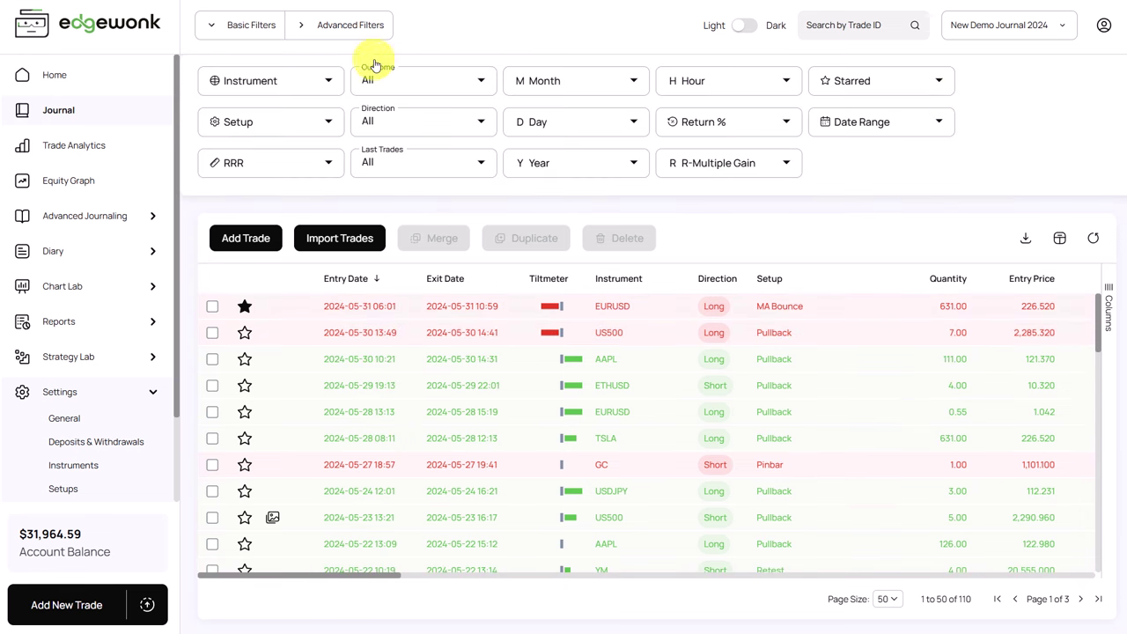
pyautogui.click(883, 80)
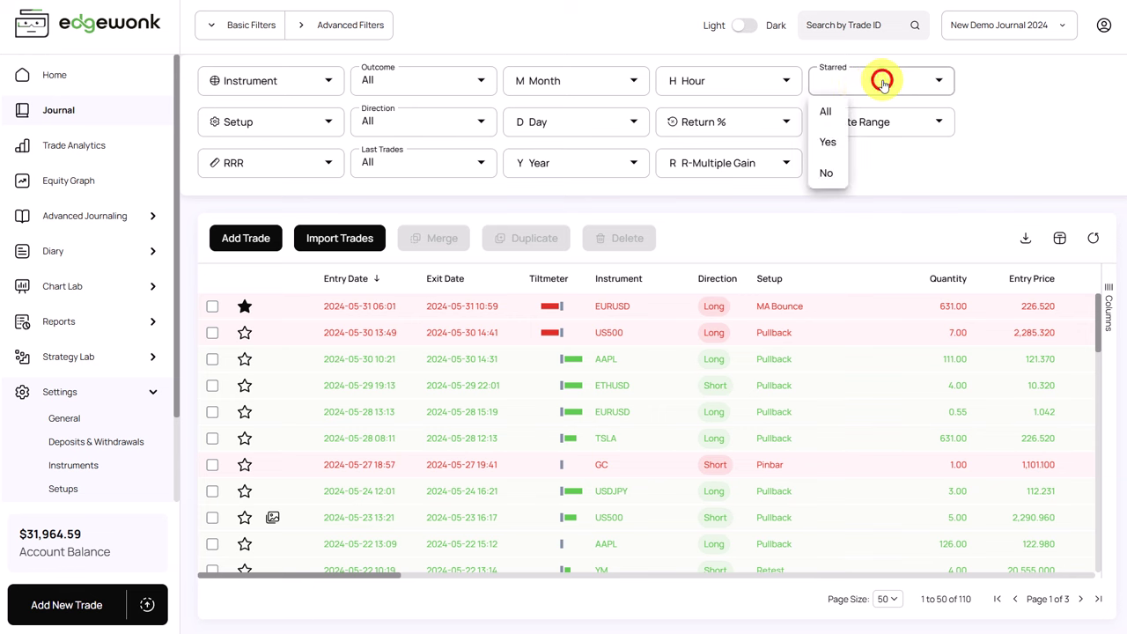
pyautogui.click(829, 143)
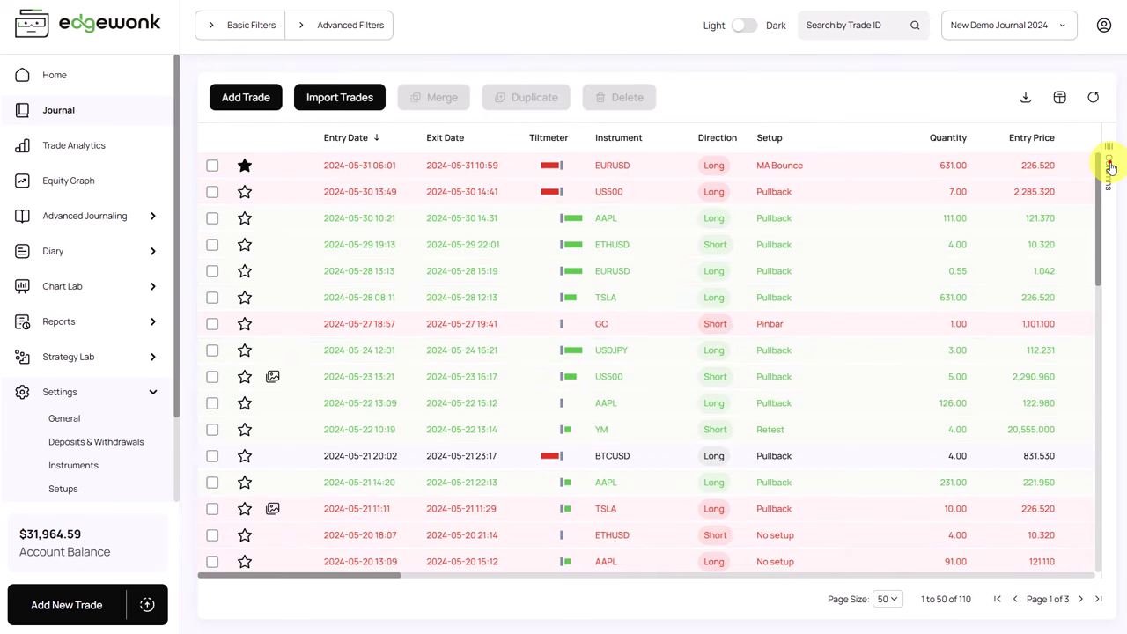
# Toggle the Instrument and Trade Type columns, move Trade Type higher, then view the Equity Graph.
pyautogui.click(1109, 166)
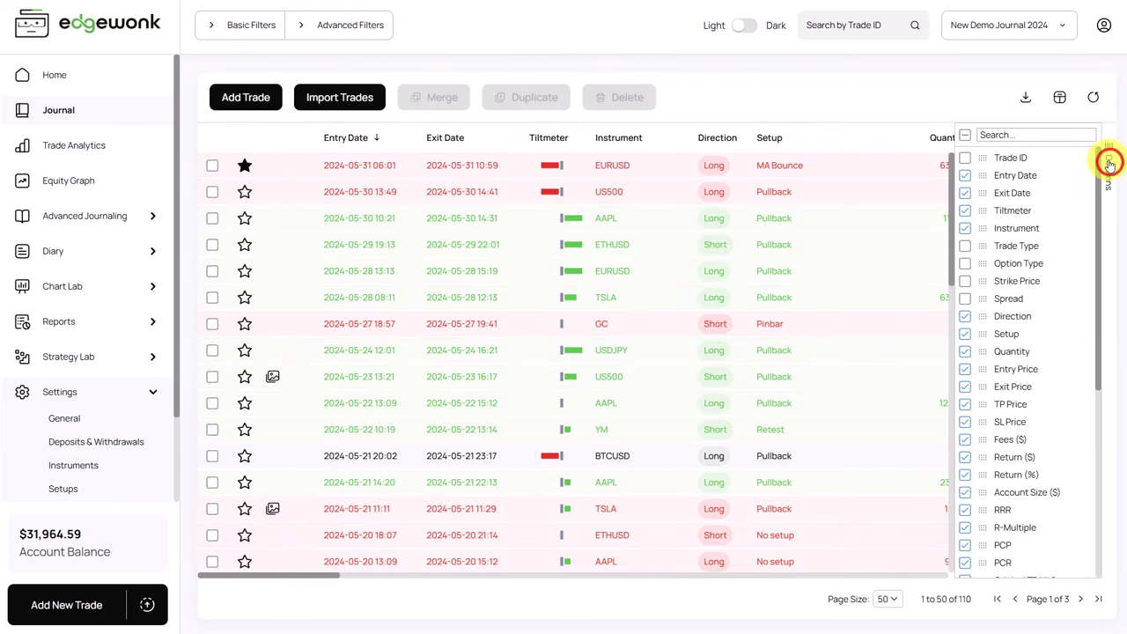
pyautogui.scroll(-5, 1032, 244)
pyautogui.scroll(-1, 1037, 251)
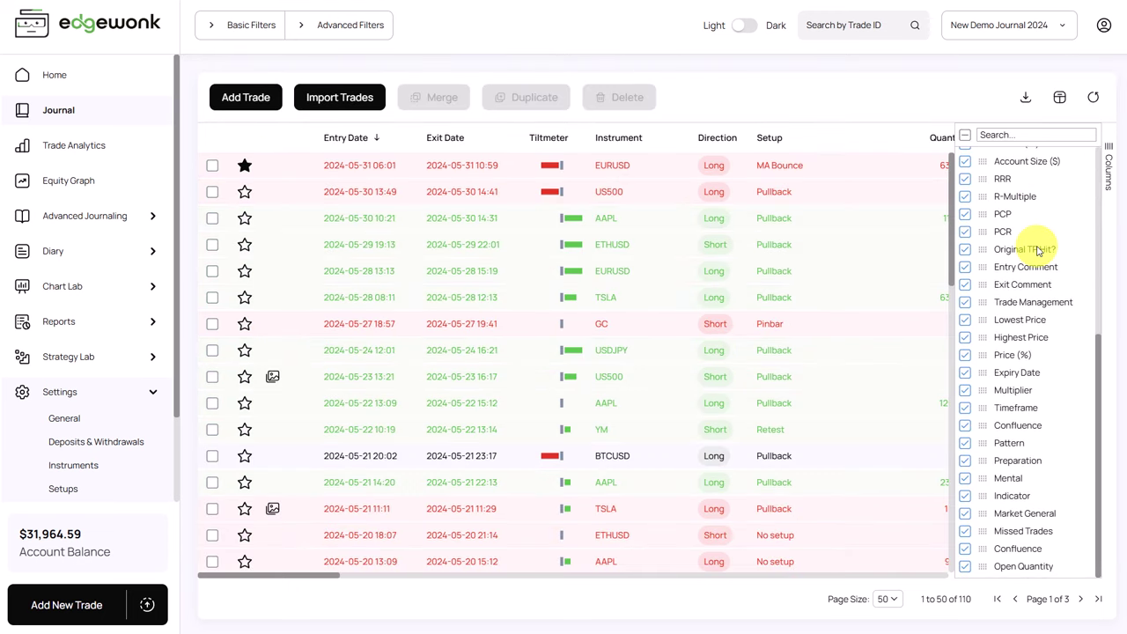
pyautogui.scroll(6, 1037, 251)
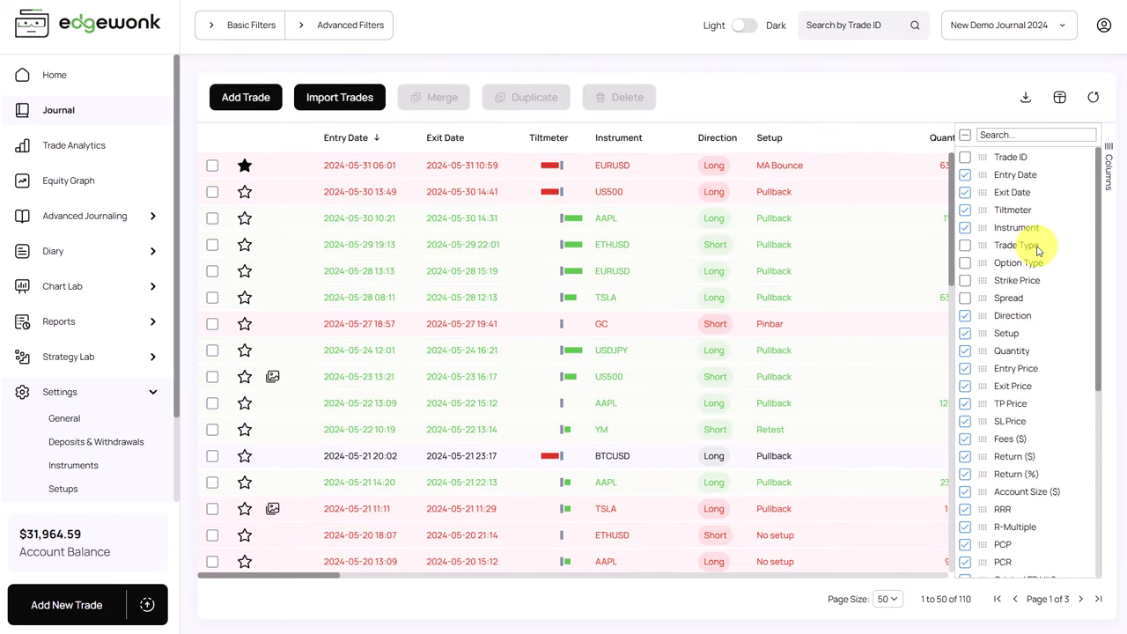
pyautogui.click(965, 229)
pyautogui.click(965, 229)
pyautogui.click(965, 245)
pyautogui.click(965, 245)
pyautogui.moveTo(980, 242); pyautogui.dragTo(1018, 221)
pyautogui.click(104, 189)
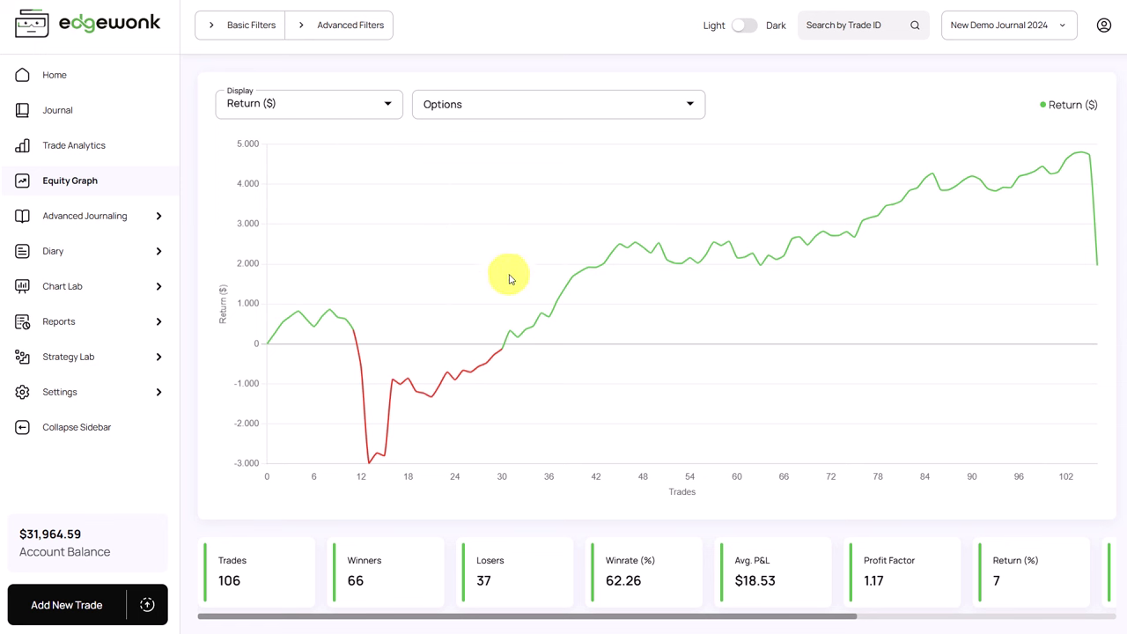
# Plot the equity graph as Return, gain sum (%), overlaying a 20-trade moving average and tiltmeter bars.
pyautogui.click(352, 105)
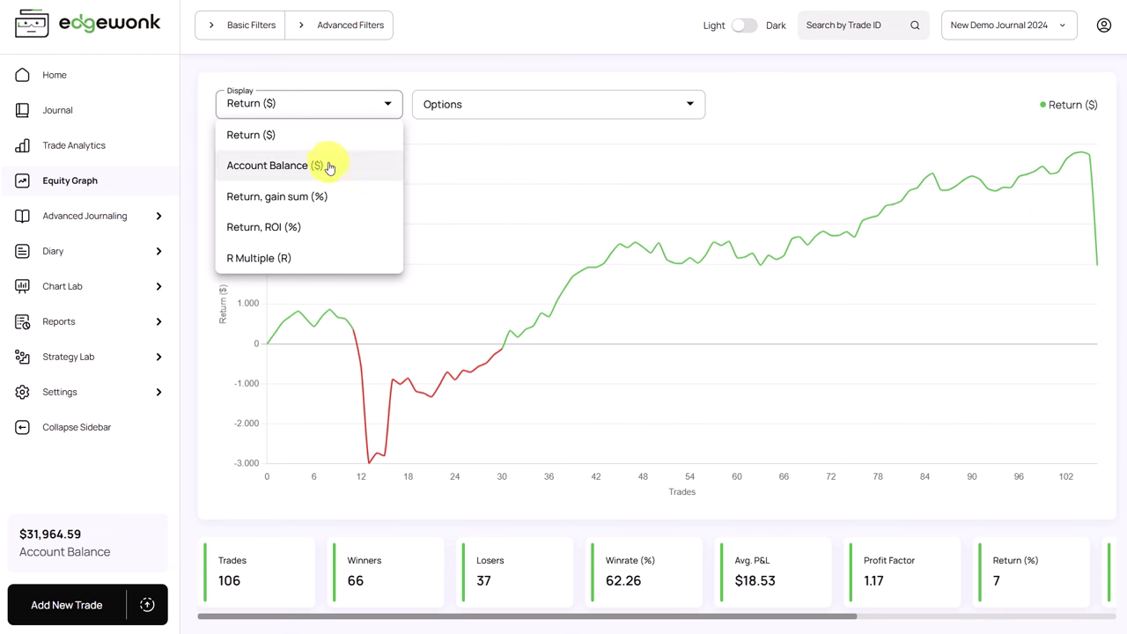
pyautogui.click(313, 203)
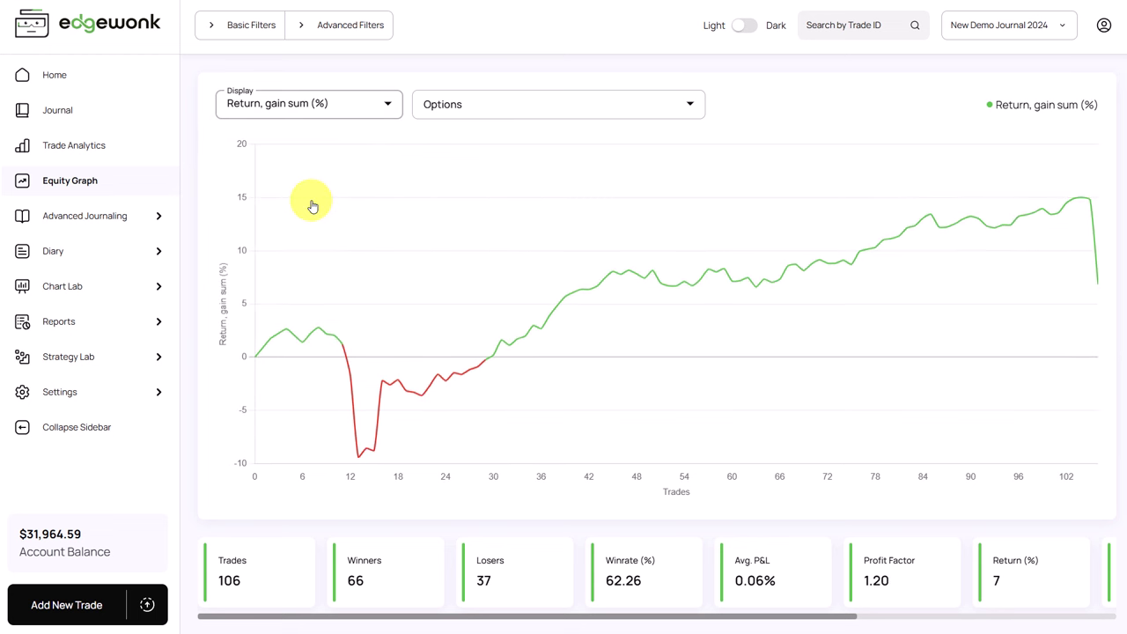
pyautogui.click(459, 108)
pyautogui.click(479, 201)
pyautogui.click(476, 168)
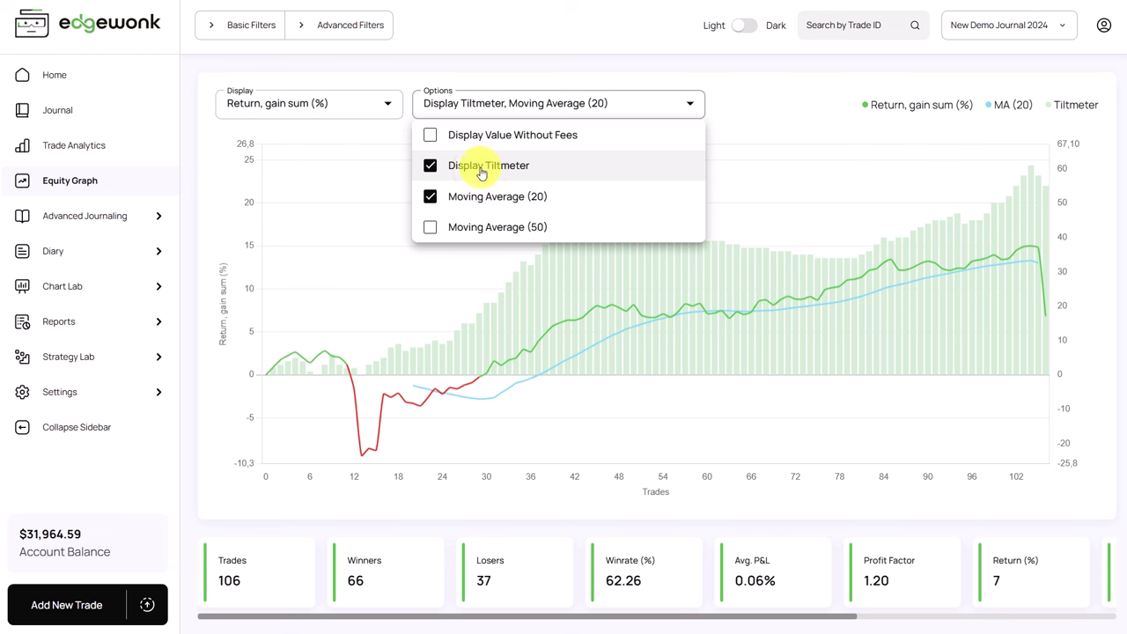
pyautogui.click(755, 99)
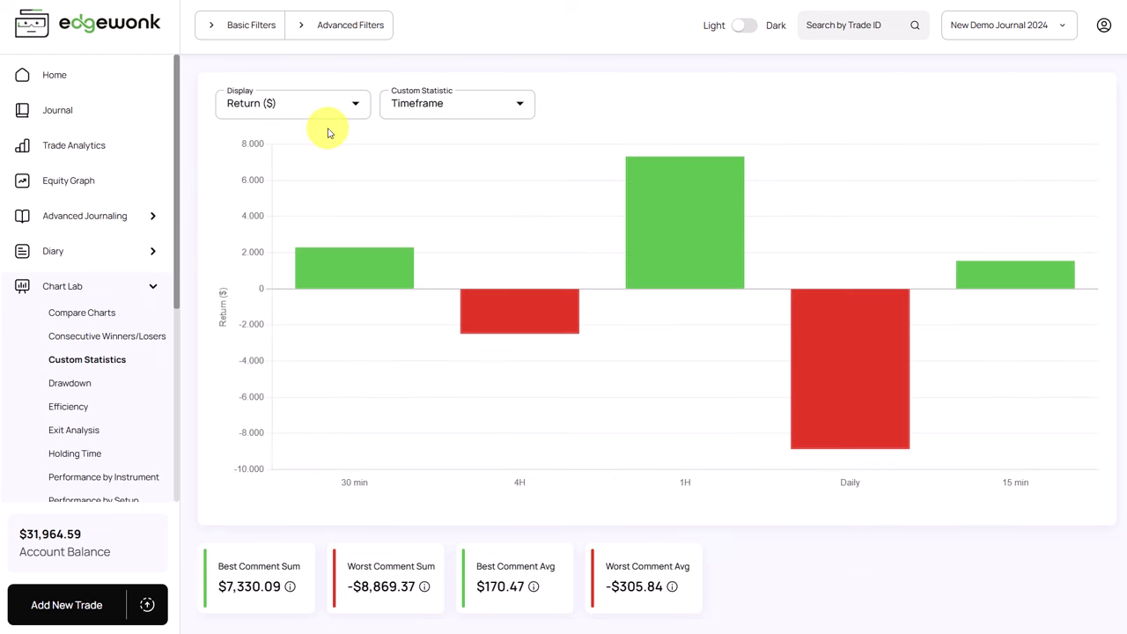
# View the Exit Analysis and Holding Time charts, then open the ETHUSD trade held about two days.
pyautogui.click(78, 432)
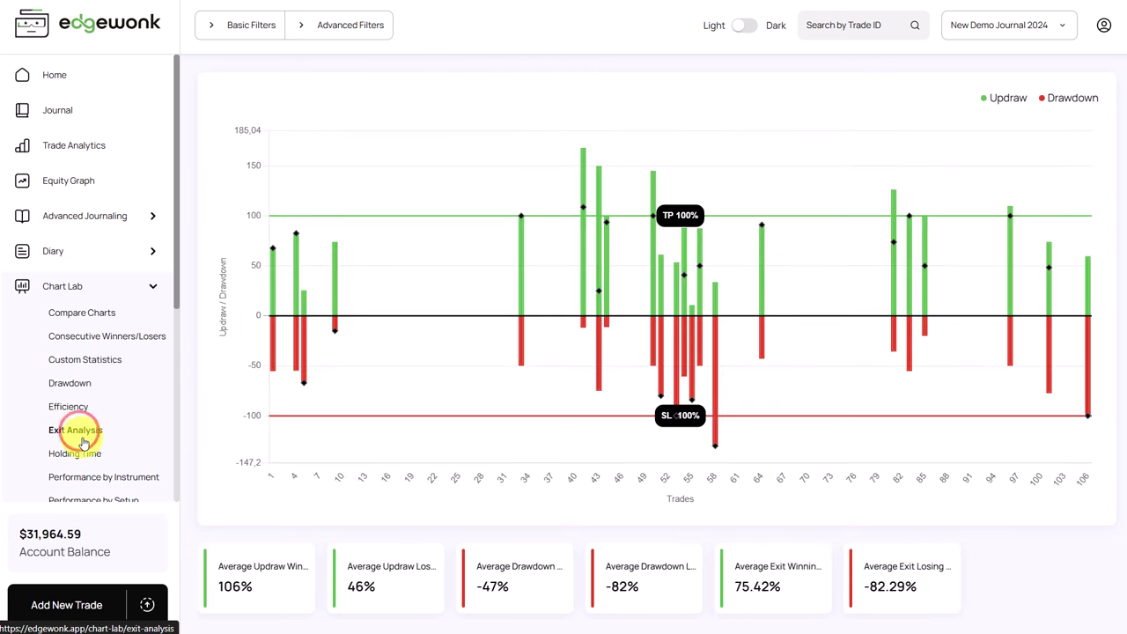
pyautogui.click(79, 449)
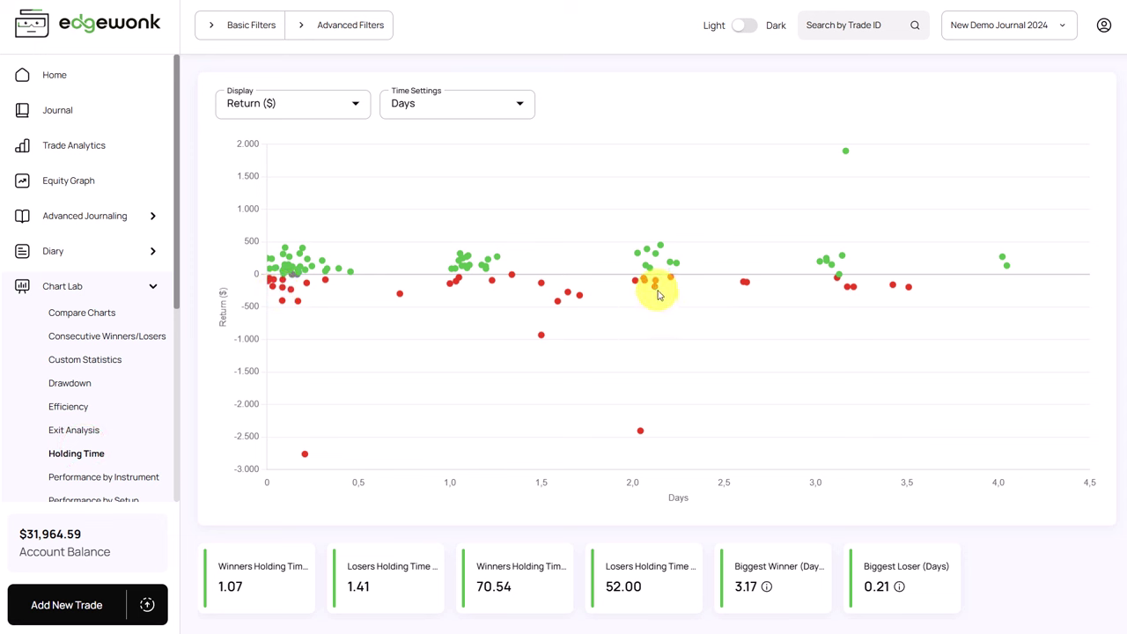
pyautogui.moveTo(656, 294)
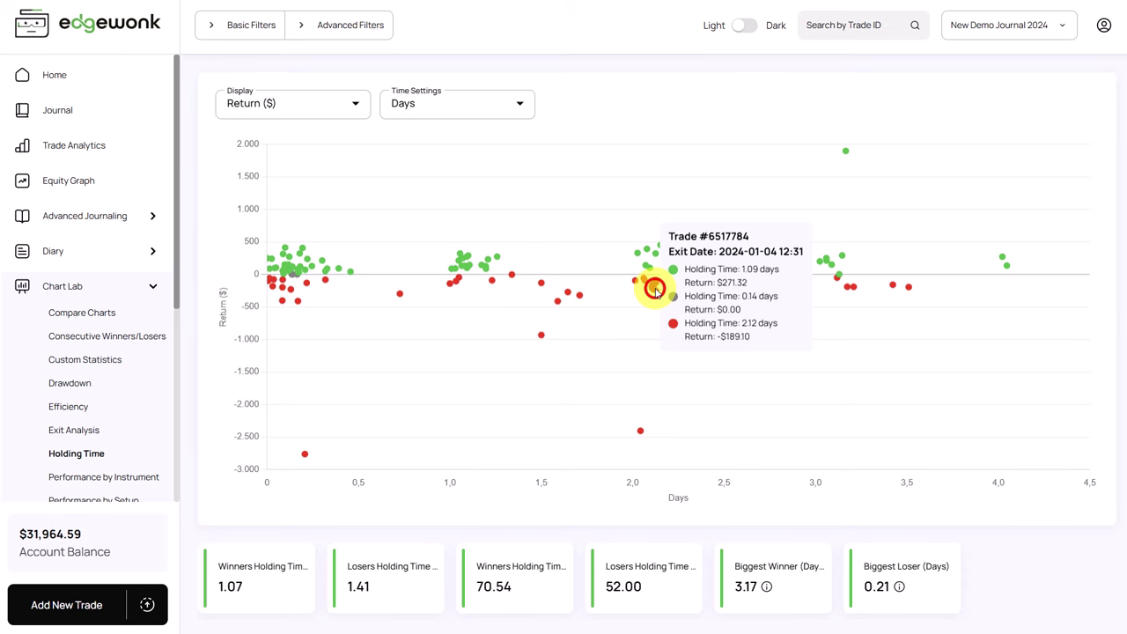
pyautogui.click(655, 292)
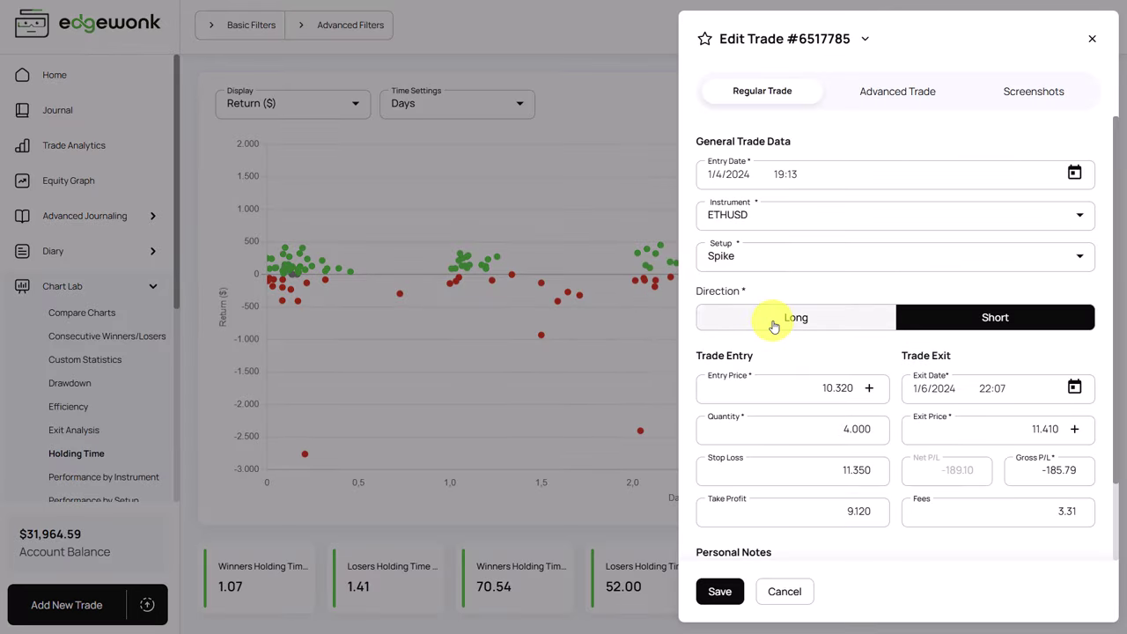
# Browse the trade's comment, custom stats and screenshot tabs, save it, and return Home.
pyautogui.scroll(-1, 773, 325)
pyautogui.scroll(1, 773, 324)
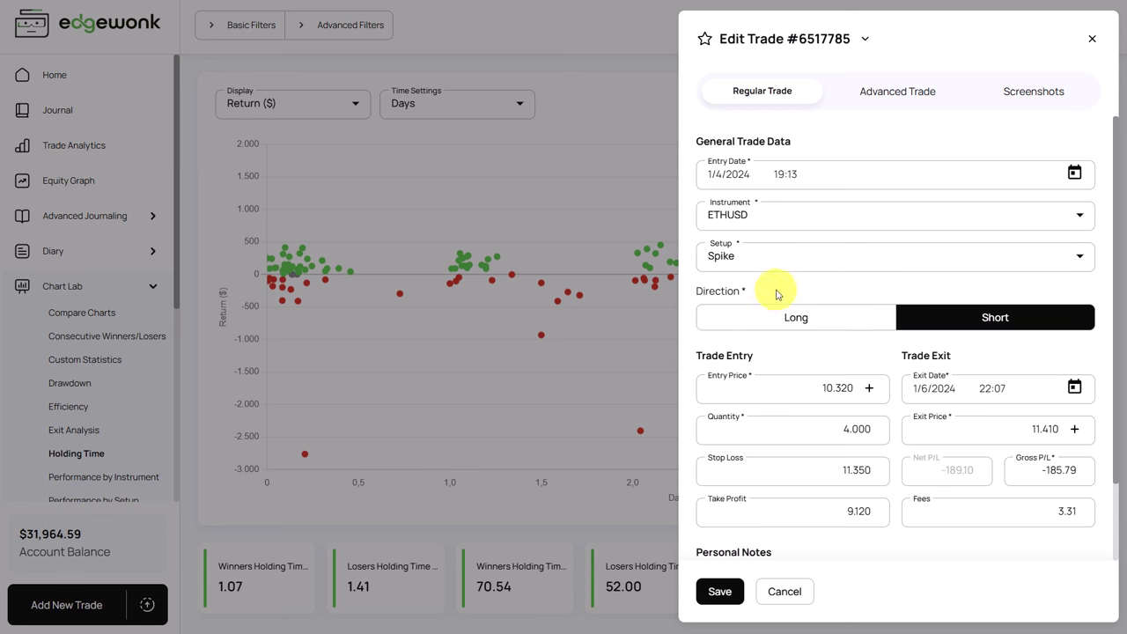
pyautogui.click(902, 94)
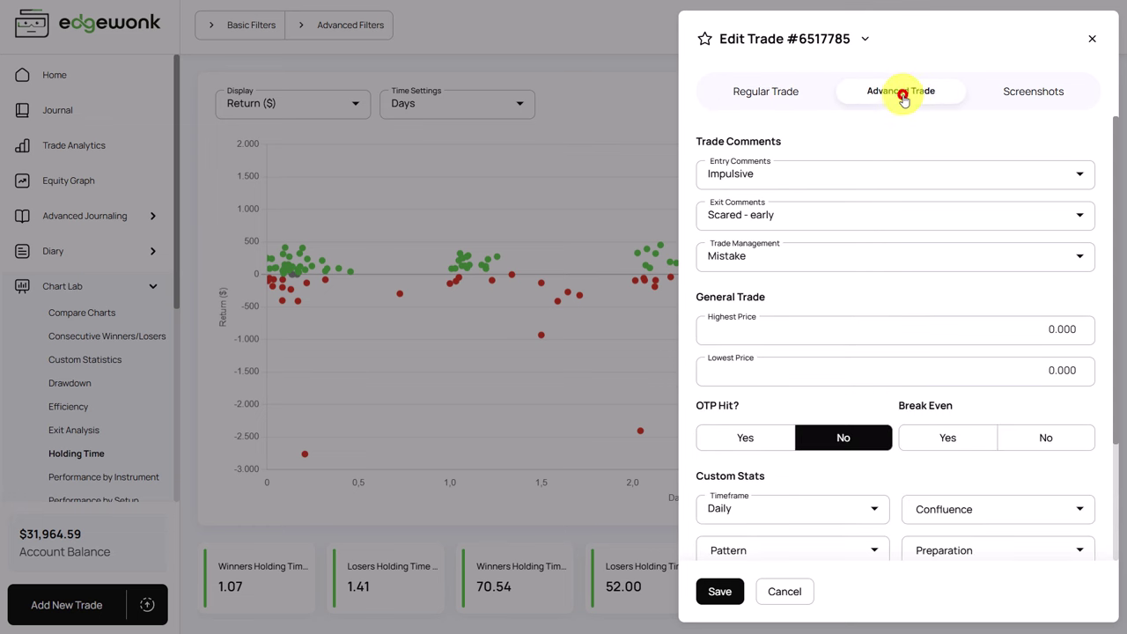
pyautogui.click(1014, 95)
pyautogui.click(767, 92)
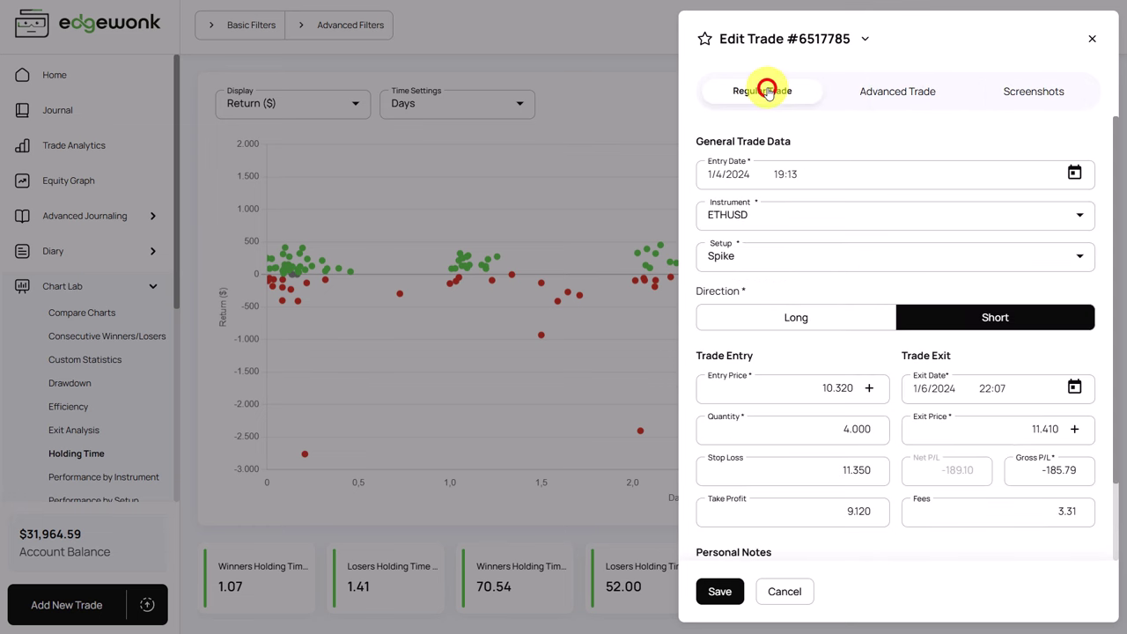
pyautogui.scroll(-1, 846, 272)
pyautogui.click(719, 593)
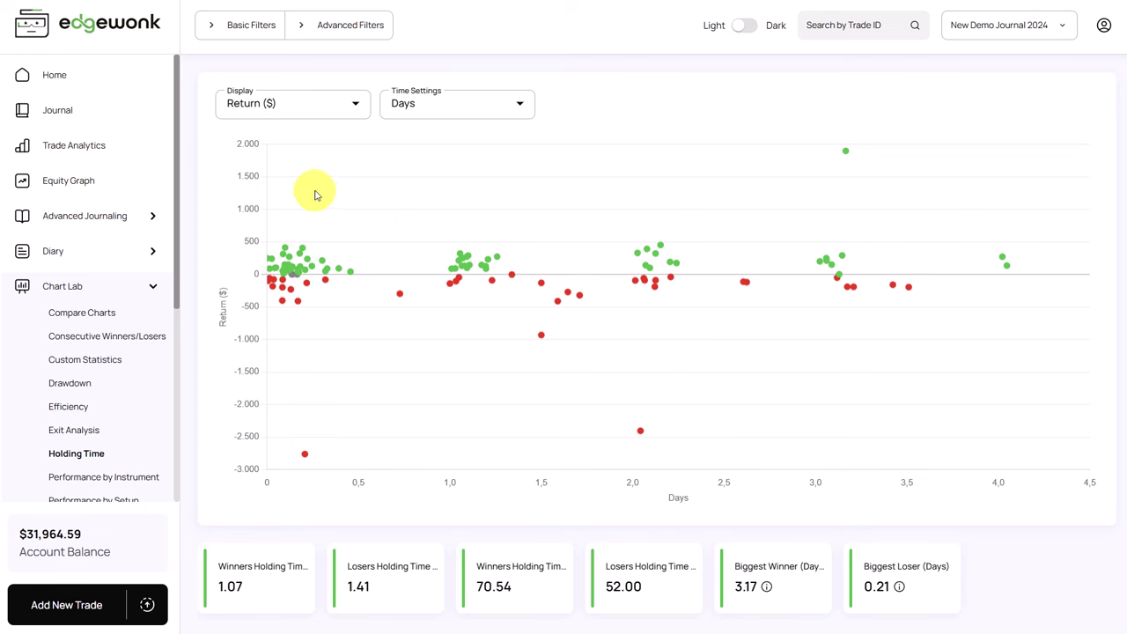
pyautogui.click(88, 77)
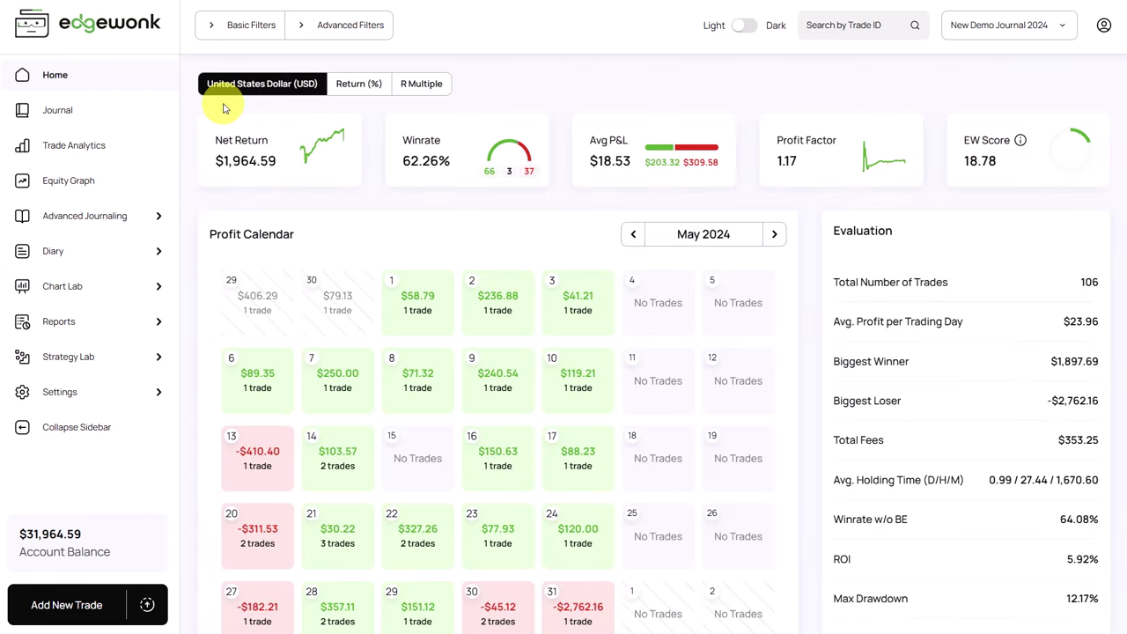